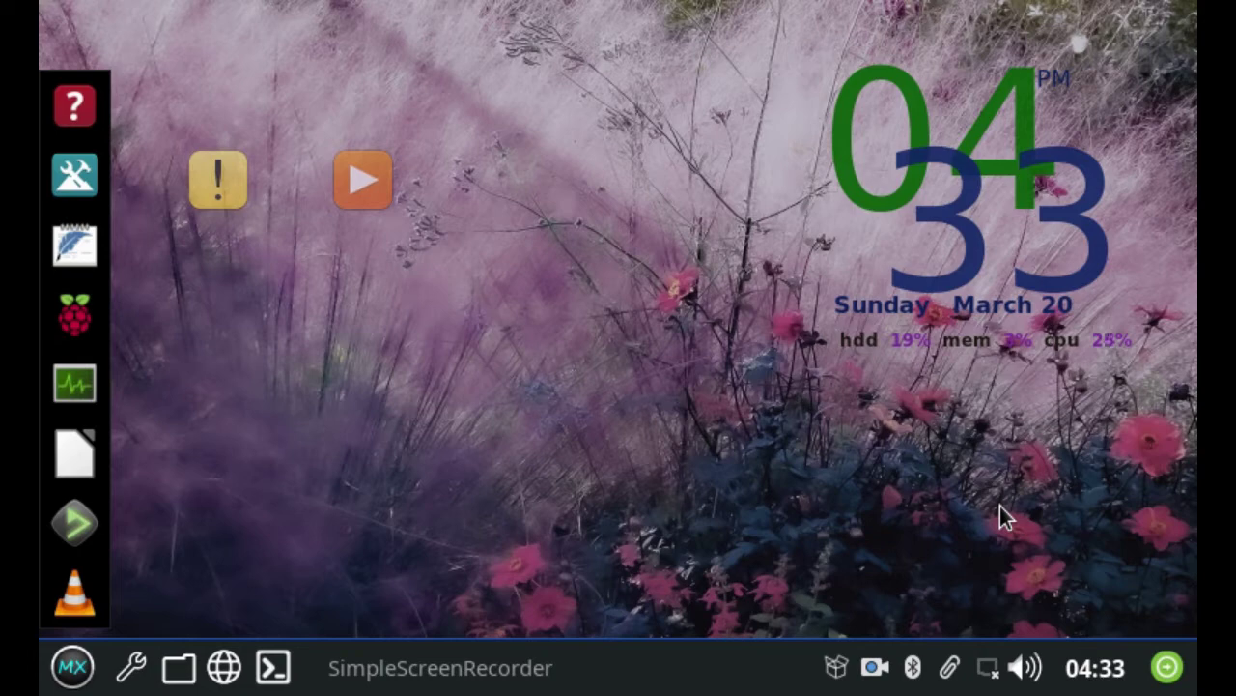
Hide the conky clock and system readout from the root menu's Out of sight submenu
right_click(495, 270)
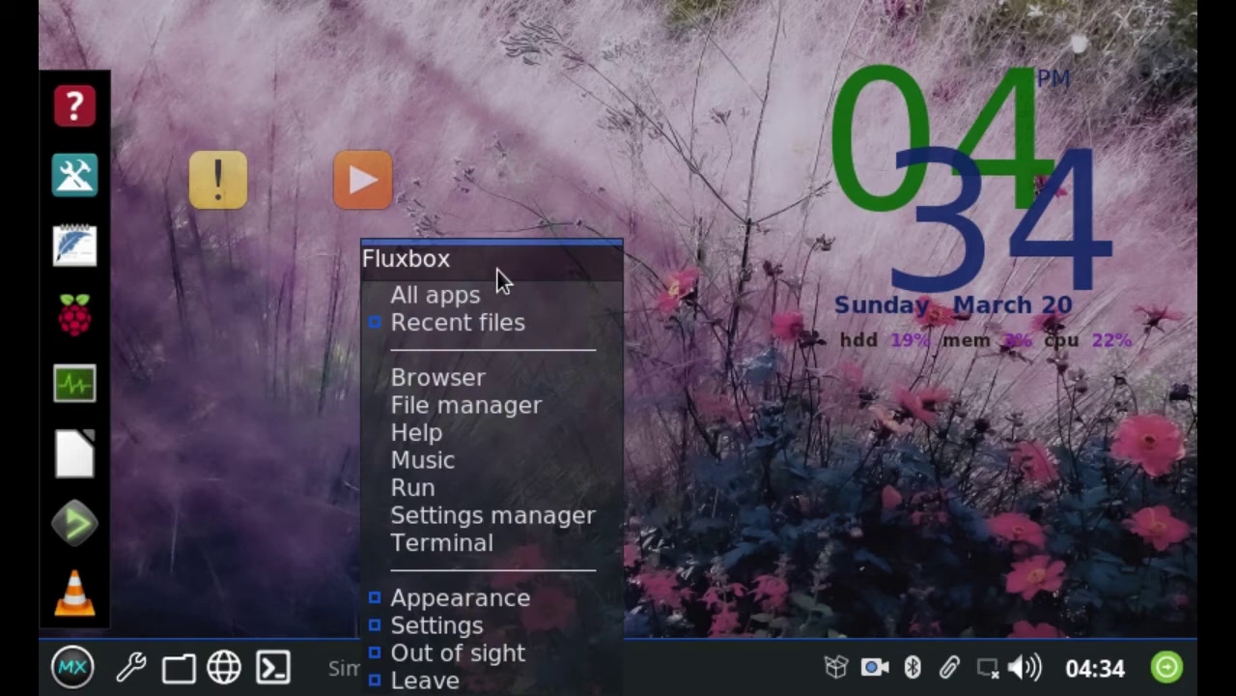
mouse_move(539, 671)
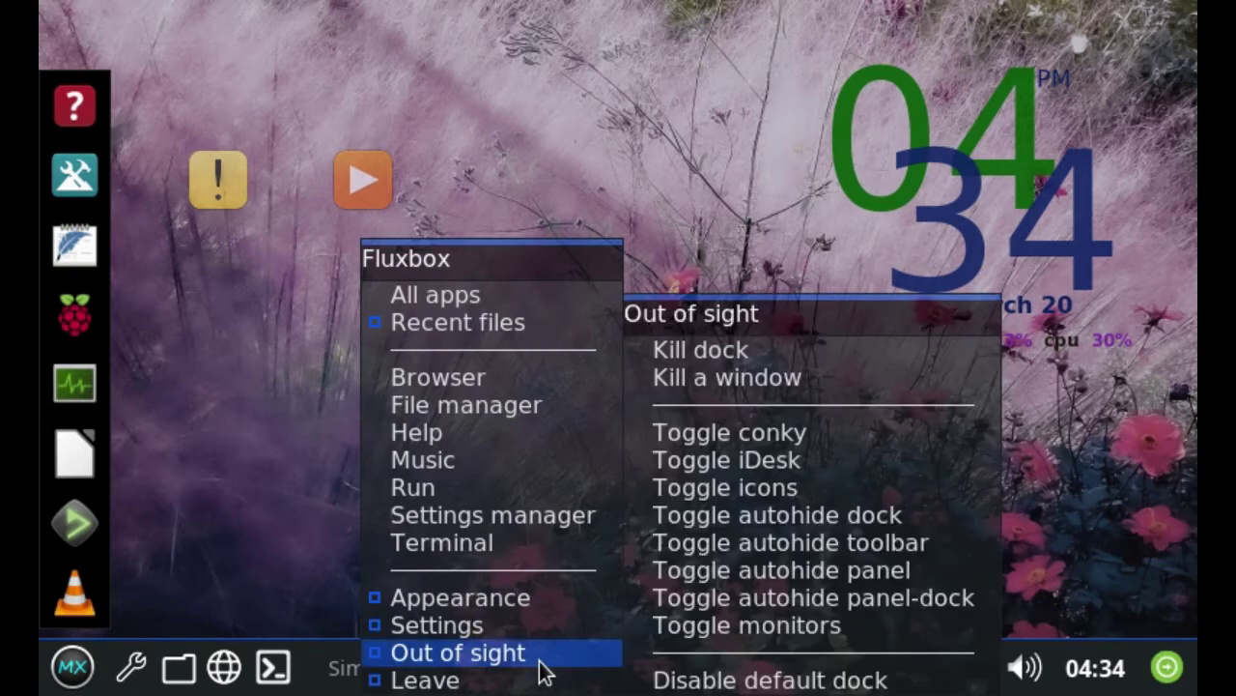
left_click(849, 435)
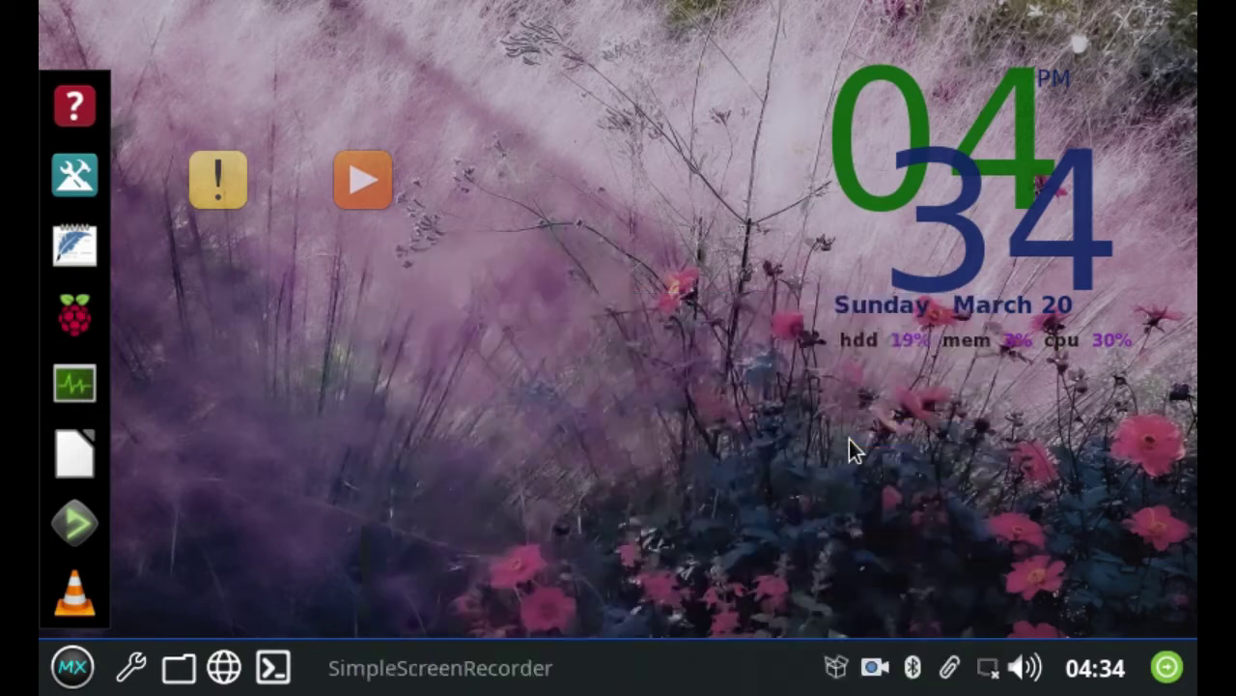
Set the dock to autohide via Toggle autohide dock
right_click(605, 273)
mouse_move(645, 679)
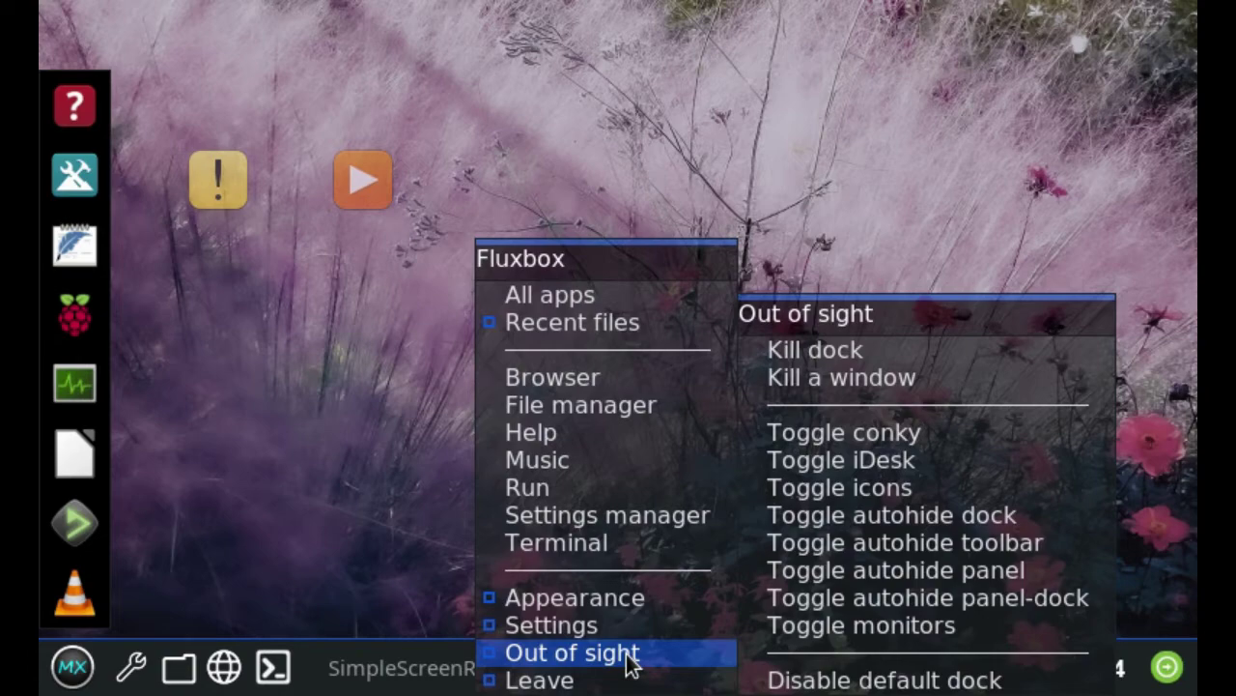
left_click(1008, 513)
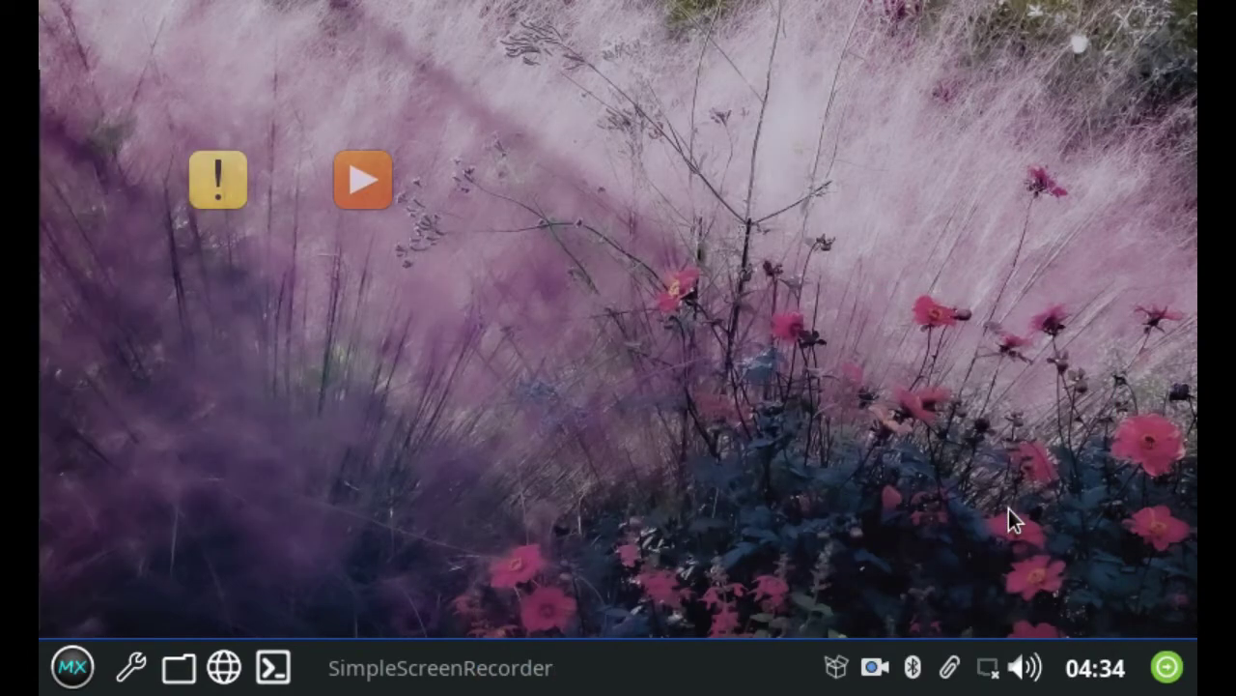
Hide the desktop icons with Toggle icons
right_click(632, 396)
mouse_move(676, 667)
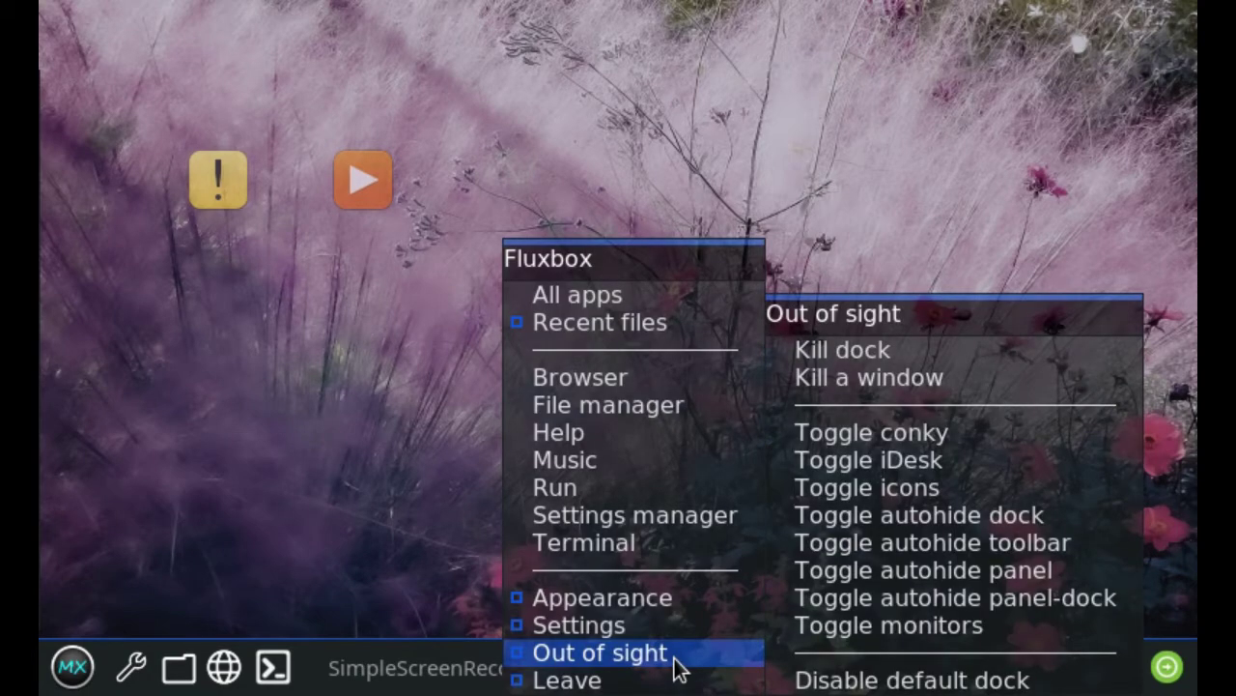
left_click(954, 494)
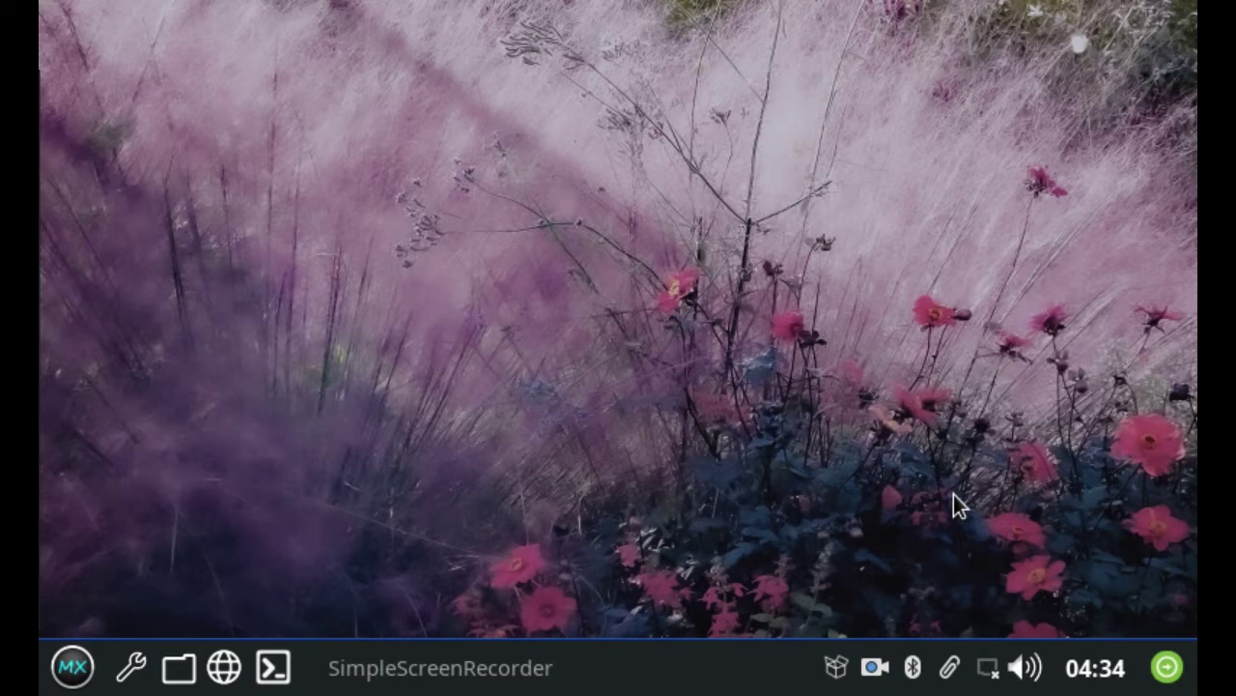
Launch Tint2 Manager from the Settings manager and enlarge it to list every panel config
left_click(124, 674)
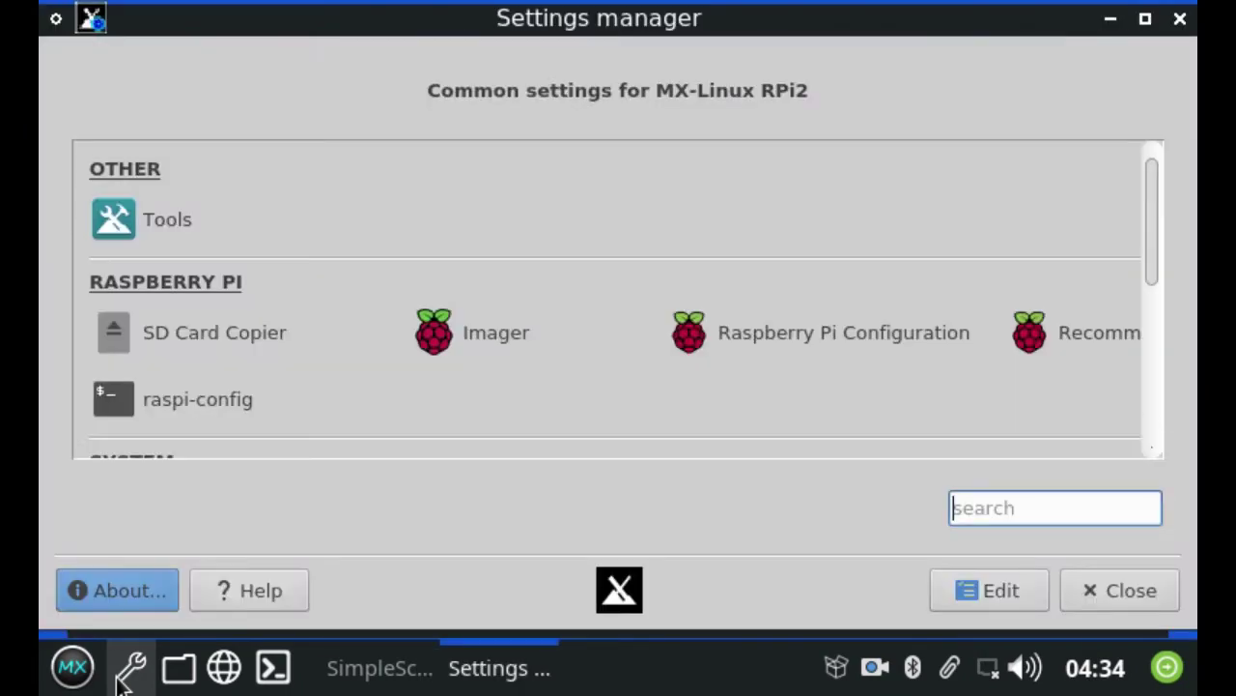
scroll(670, 202, "down", 4)
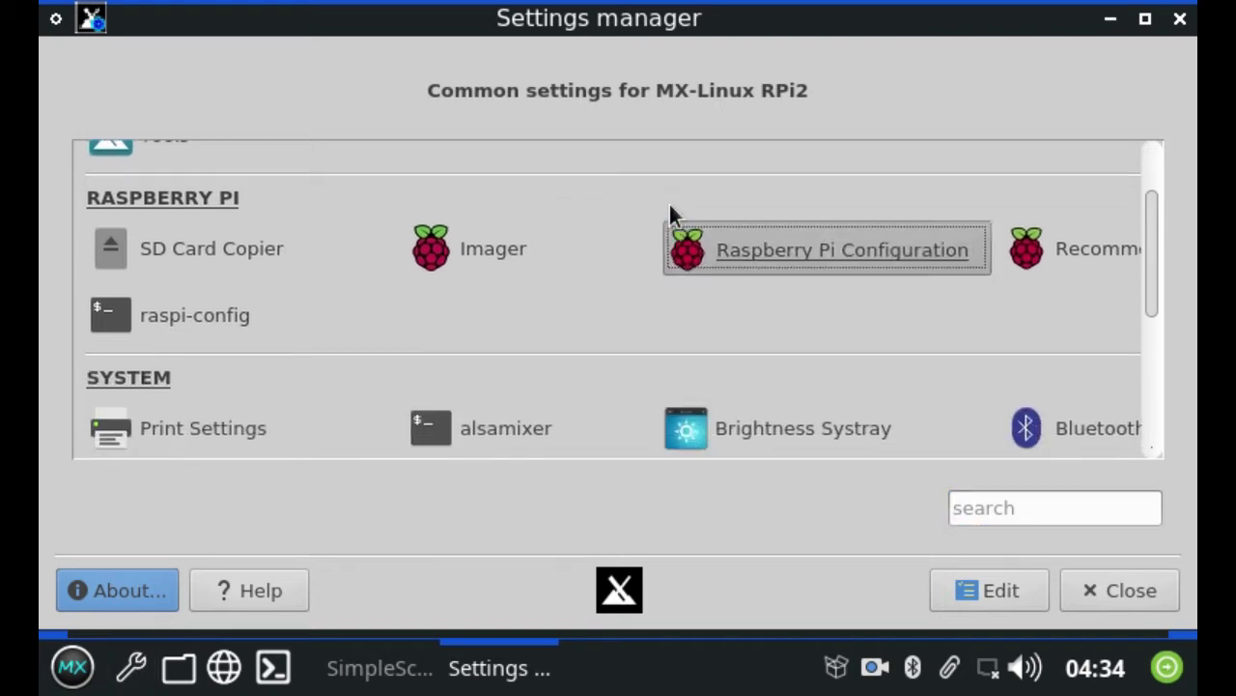
scroll(697, 208, "down", 2)
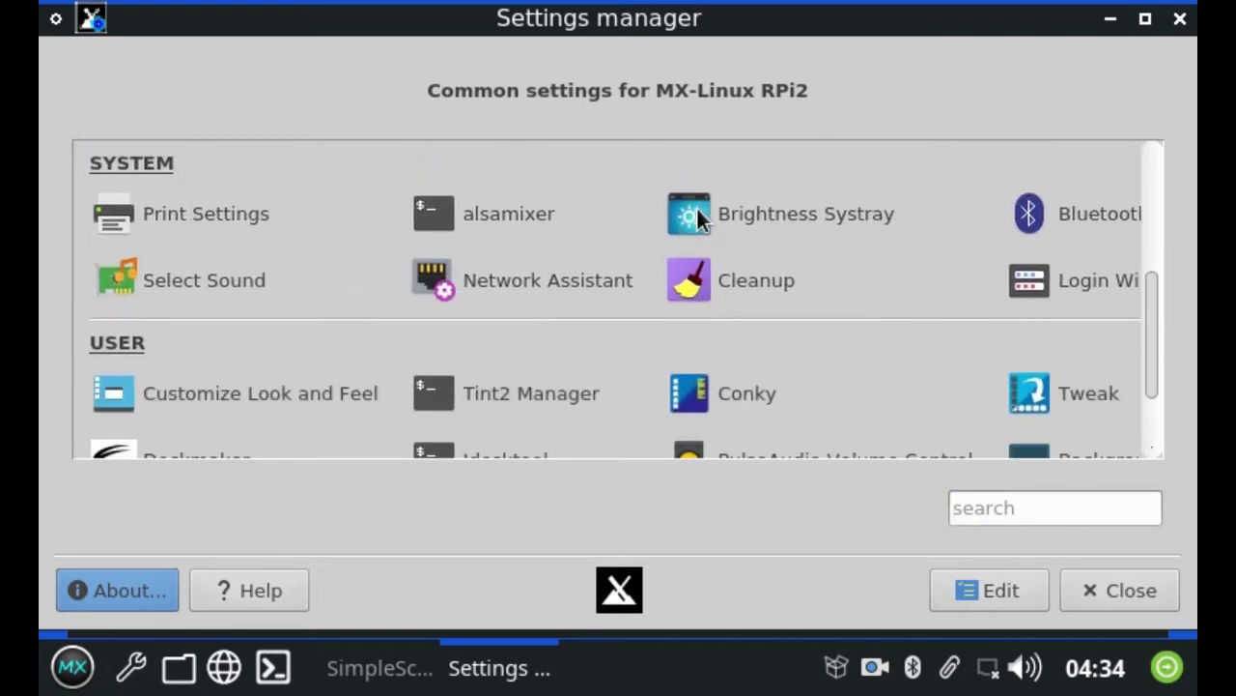
left_click(499, 406)
scroll(529, 270, "down", 2)
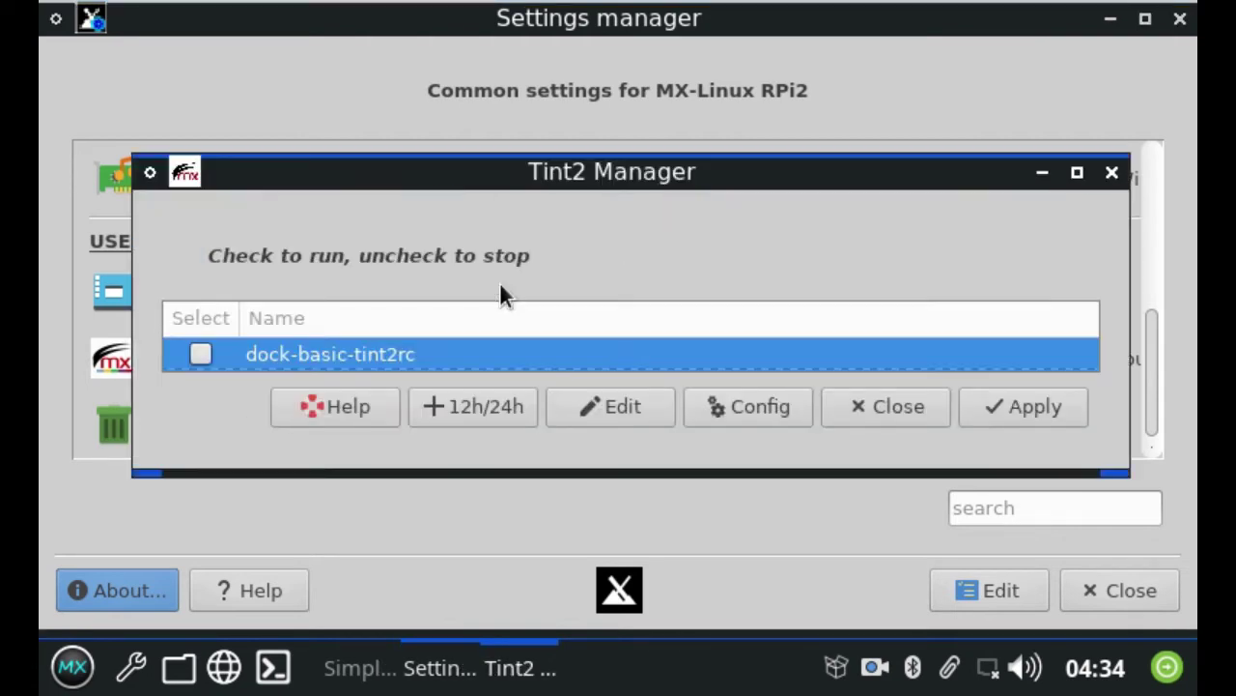
left_click(1077, 173)
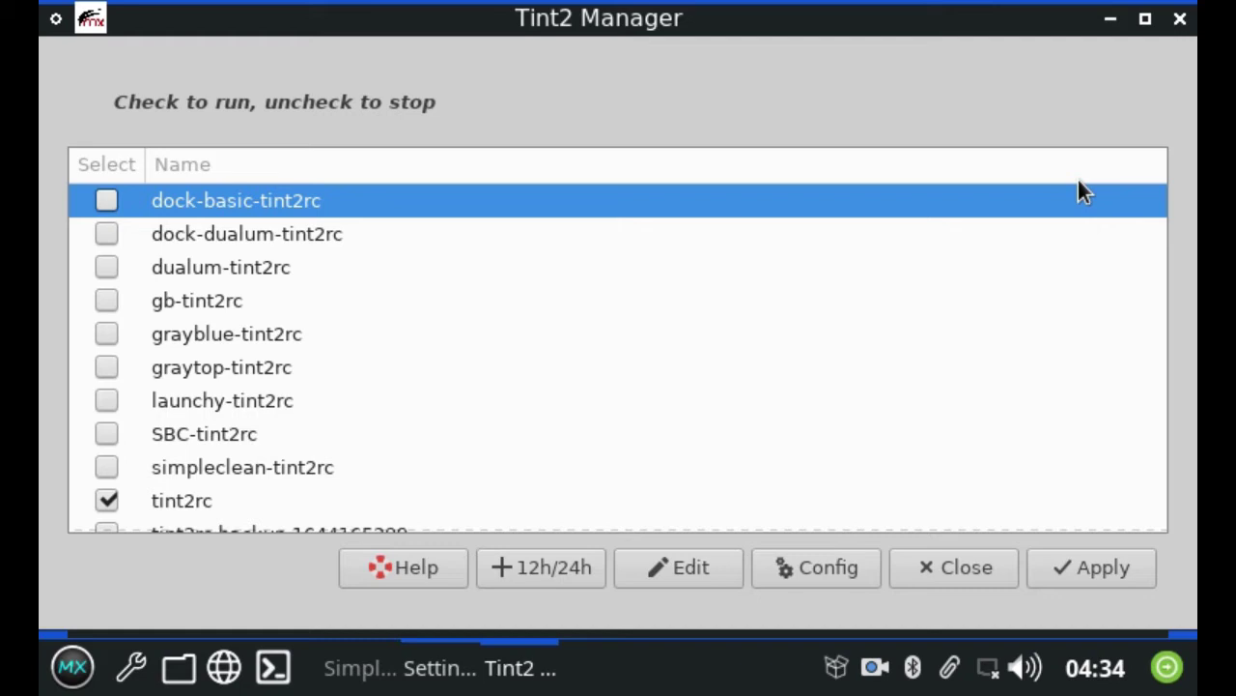
scroll(676, 285, "down", 5)
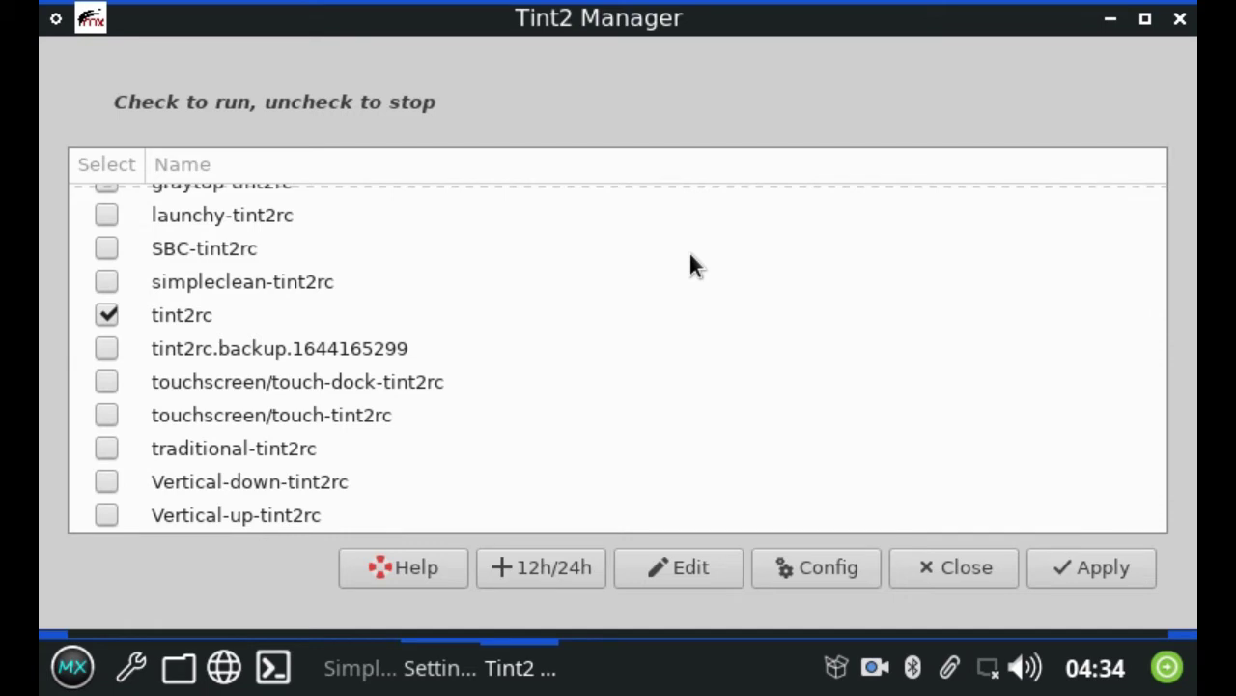
Disable tint2rc, enable touch-tint2rc and touch-dock-tint2rc, and apply the change
left_click(107, 315)
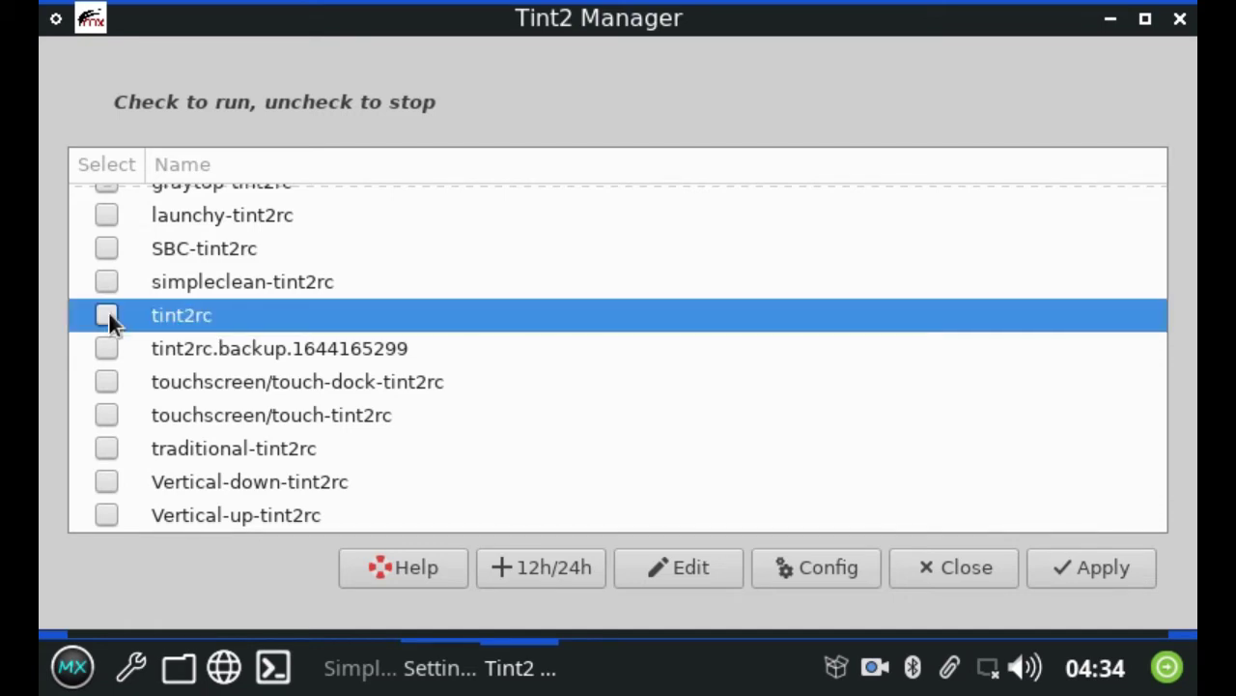
left_click(109, 409)
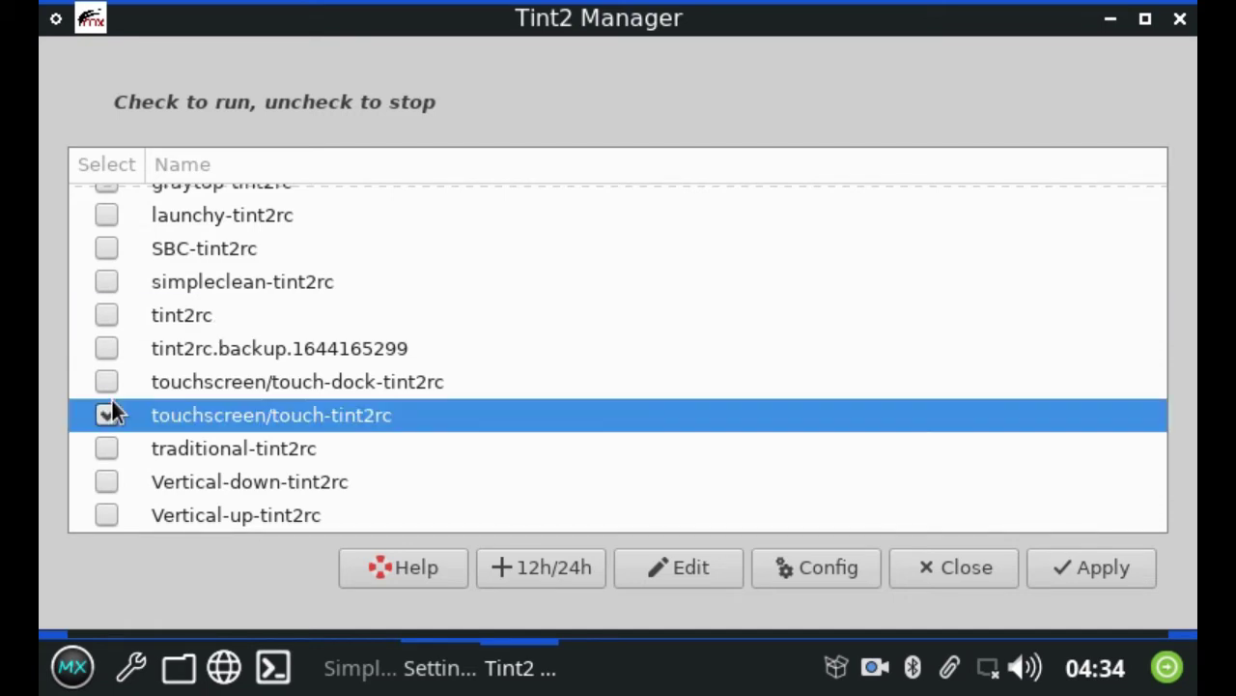
left_click(102, 397)
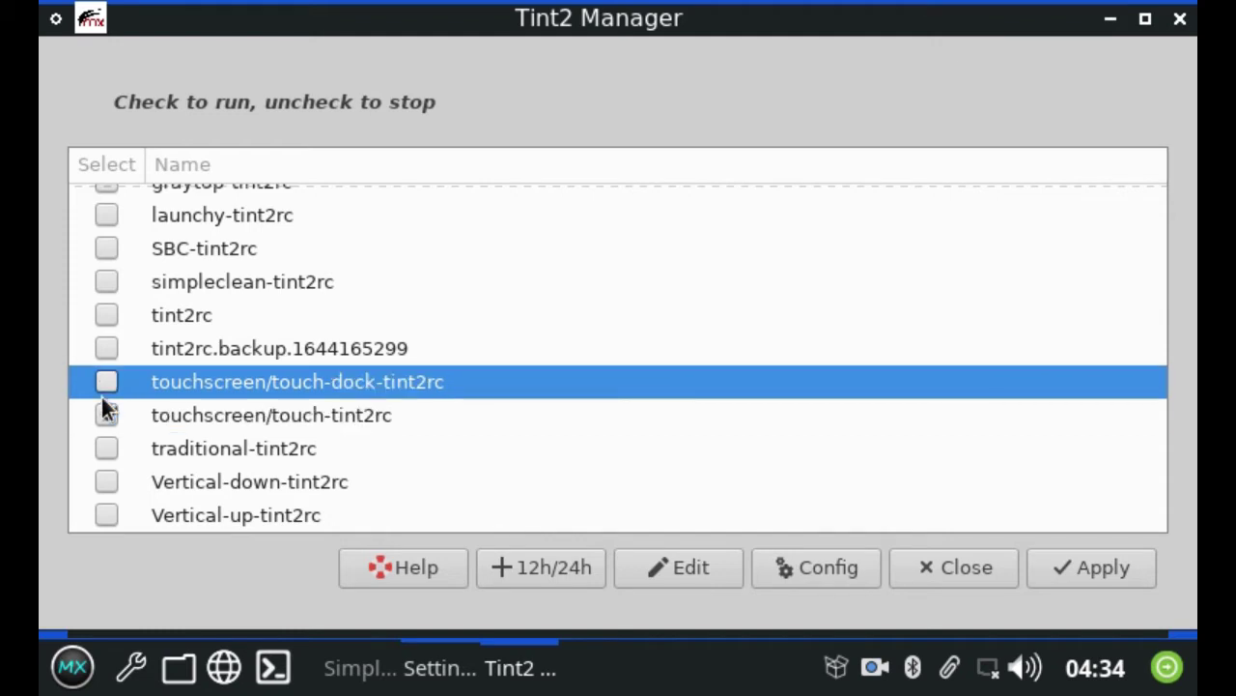
left_click(106, 406)
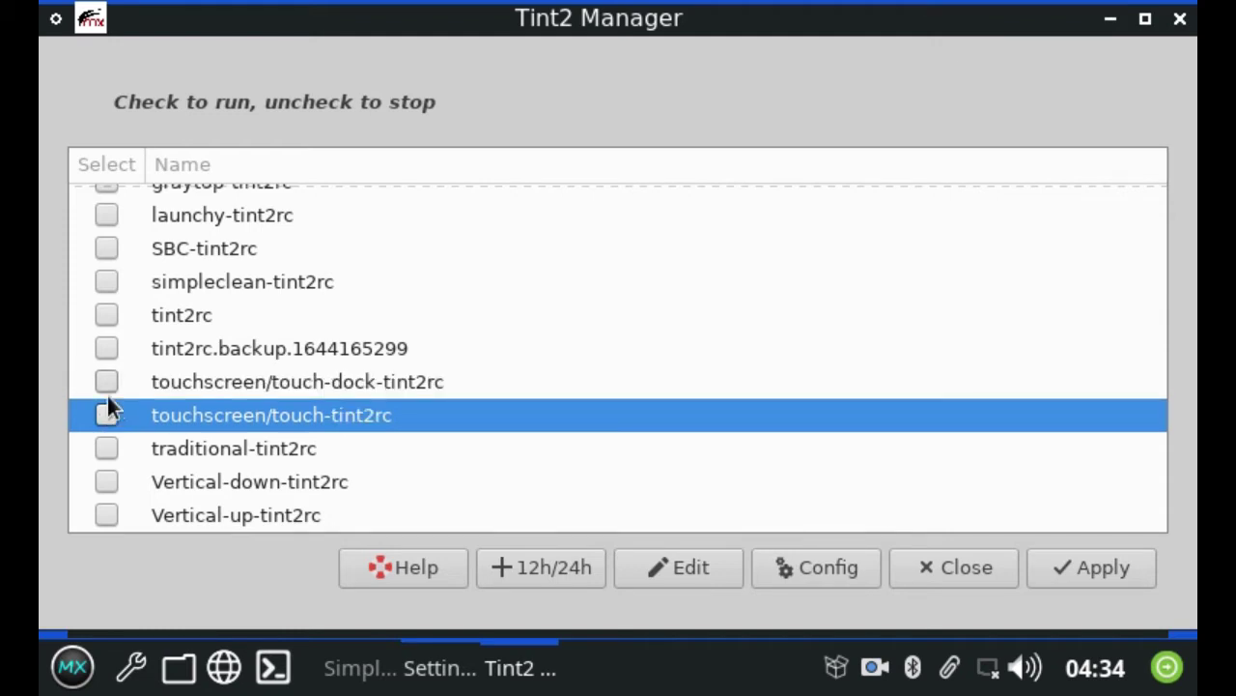
left_click(107, 396)
left_click(106, 416)
left_click(1129, 570)
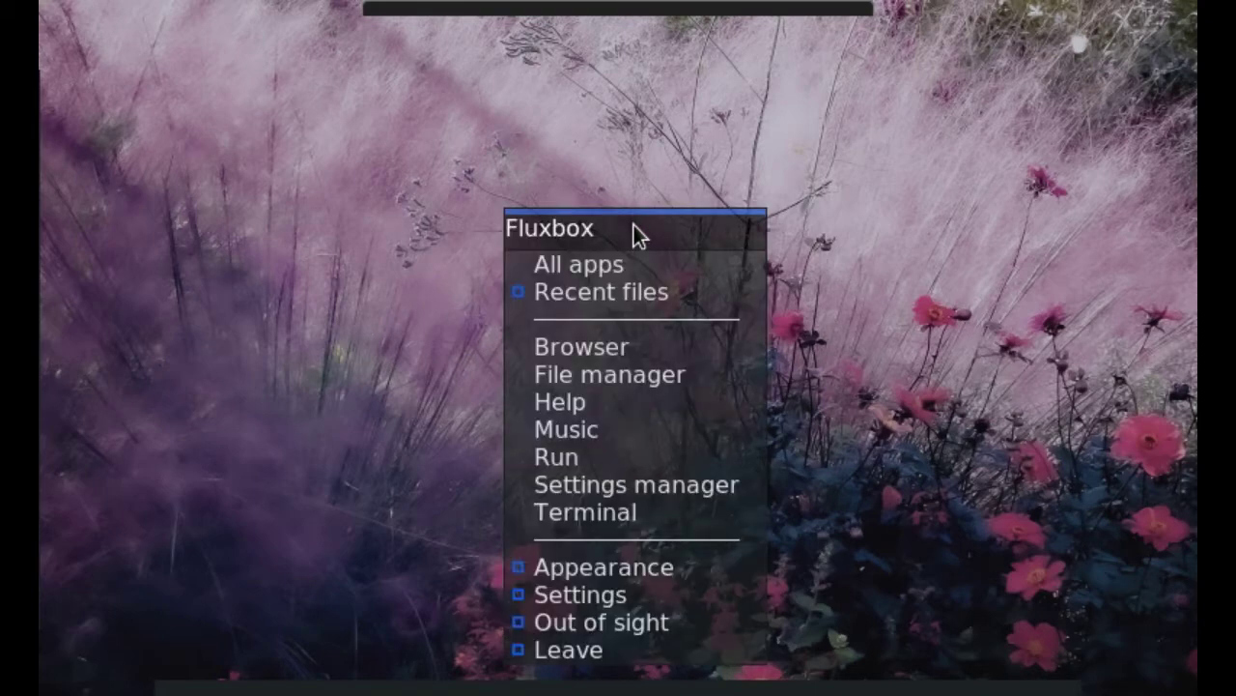
Set mxfb-graycubes.png as the desktop wallpaper in Nitrogen and apply it
mouse_move(681, 567)
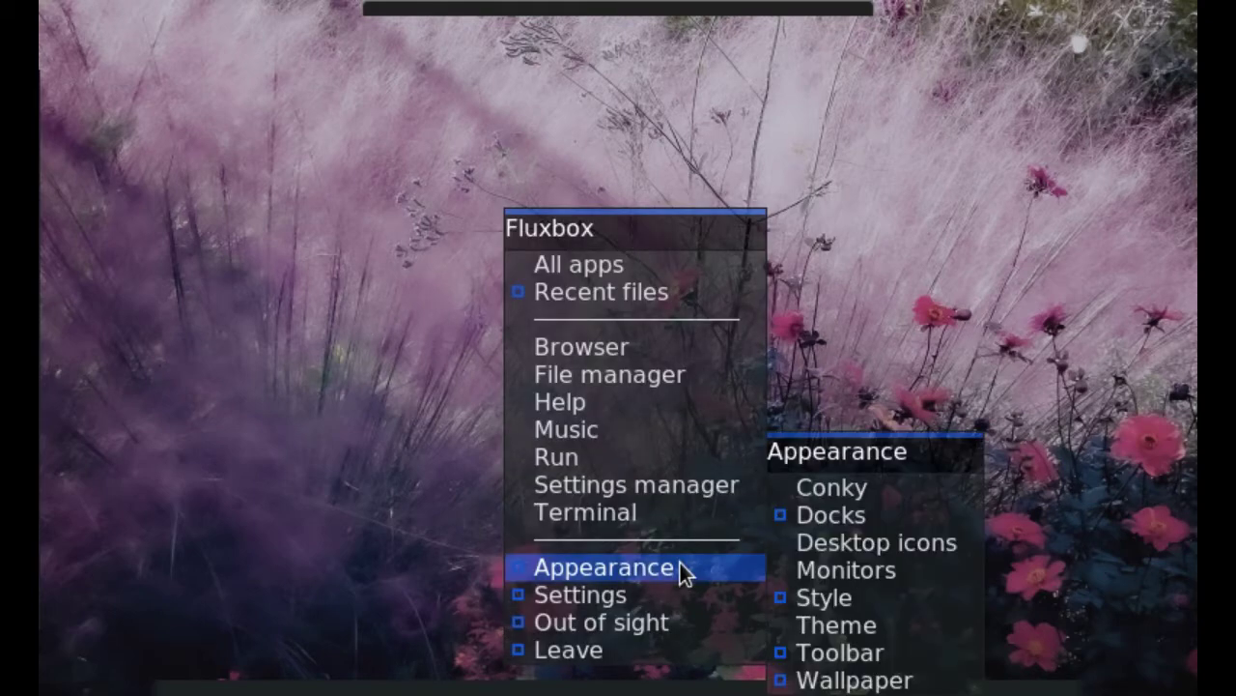
mouse_move(923, 681)
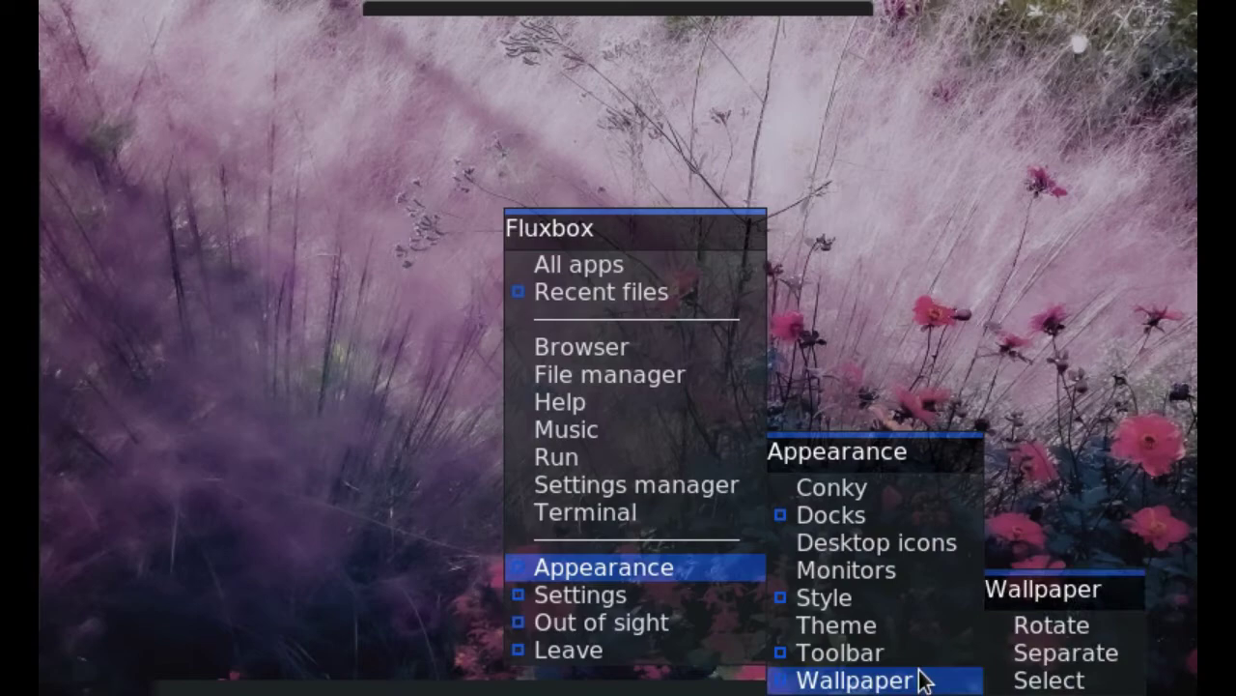
left_click(1063, 681)
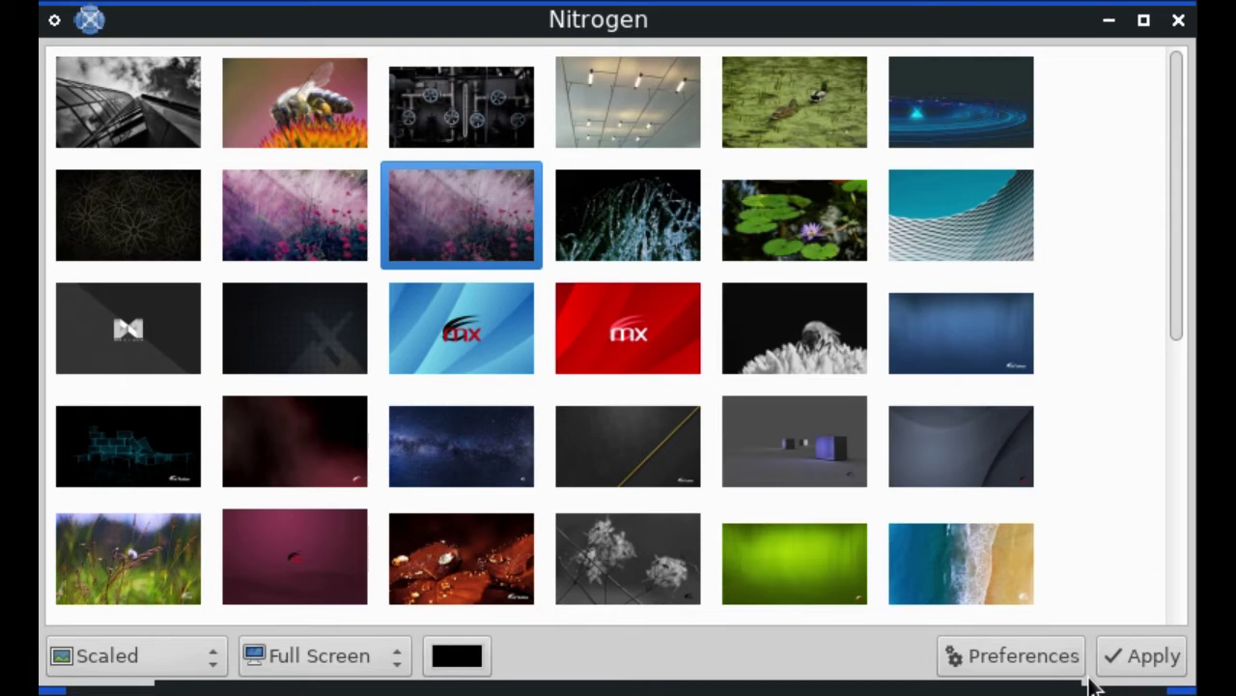
left_click(796, 440)
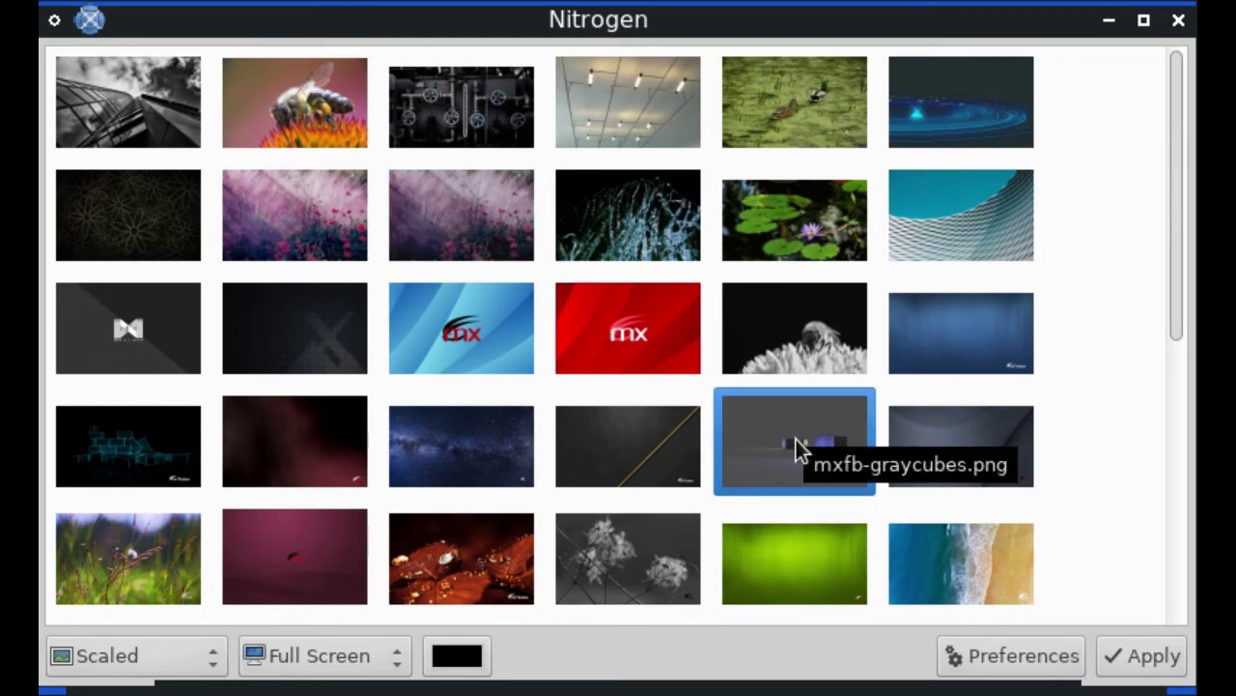
left_click(1154, 659)
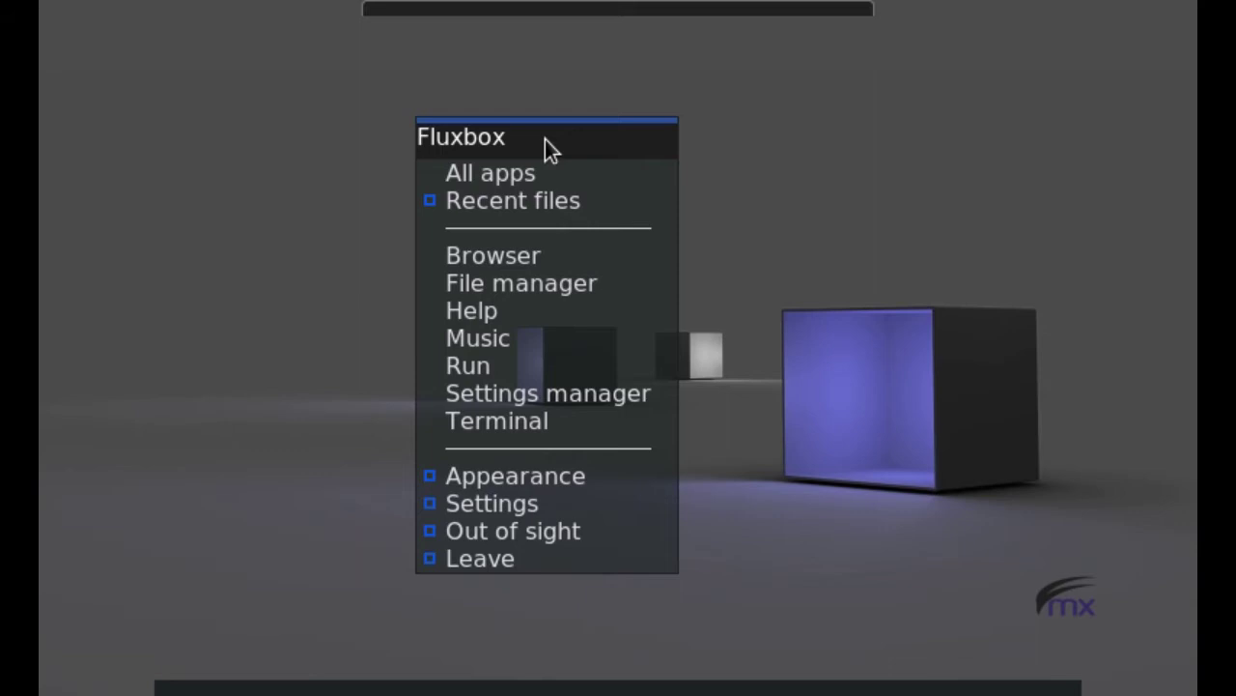
Launch DeaDBeeF from the root menu's Music entry after first trying Run
left_click(507, 367)
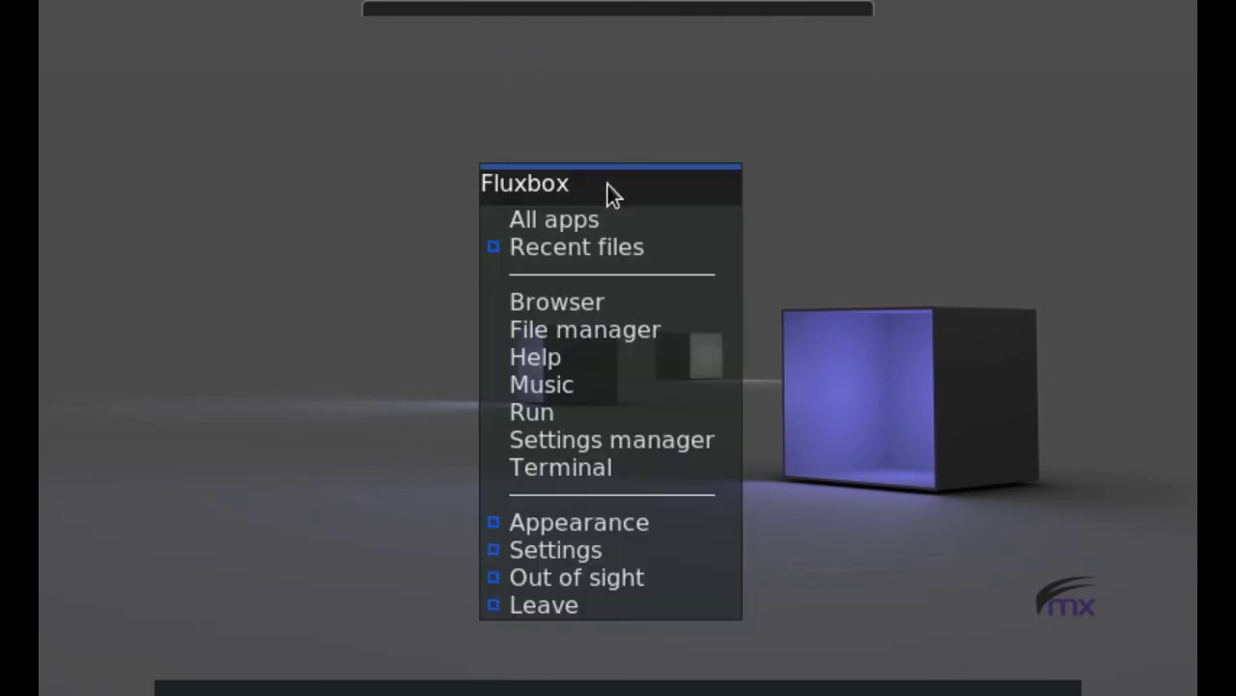
left_click(568, 389)
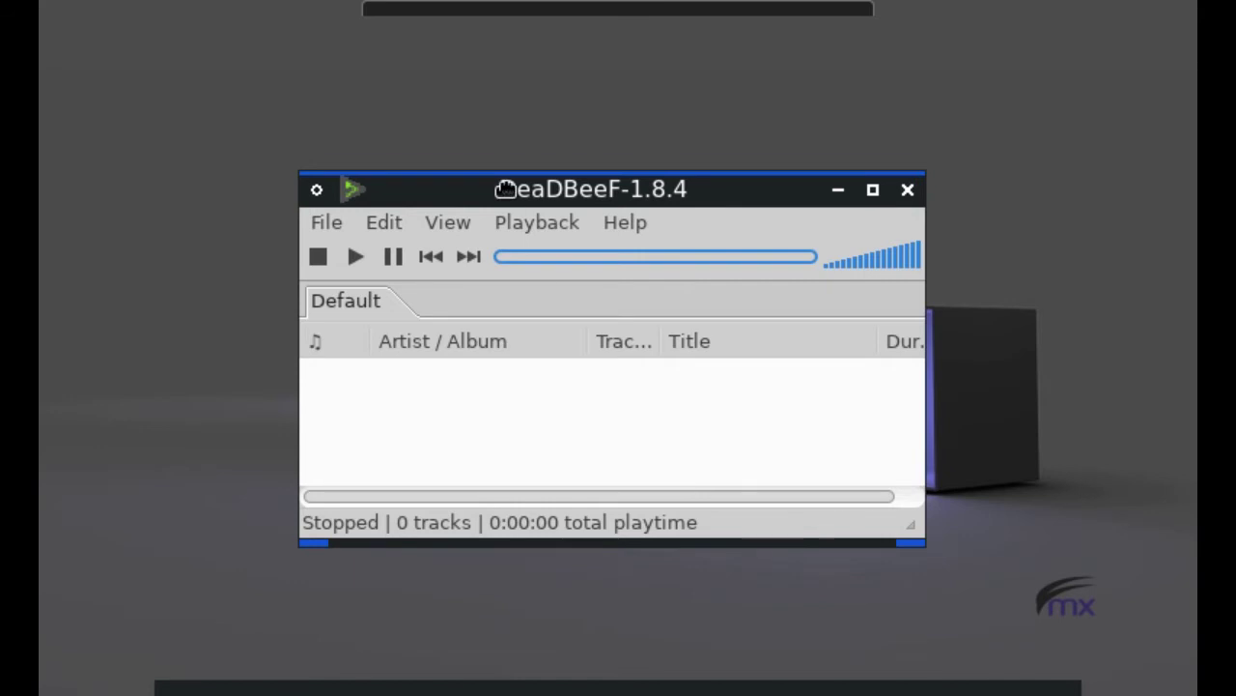
Move and enlarge the DeaDBeeF window, then shade it down to its title bar
left_click_drag(504, 189, 444, 123)
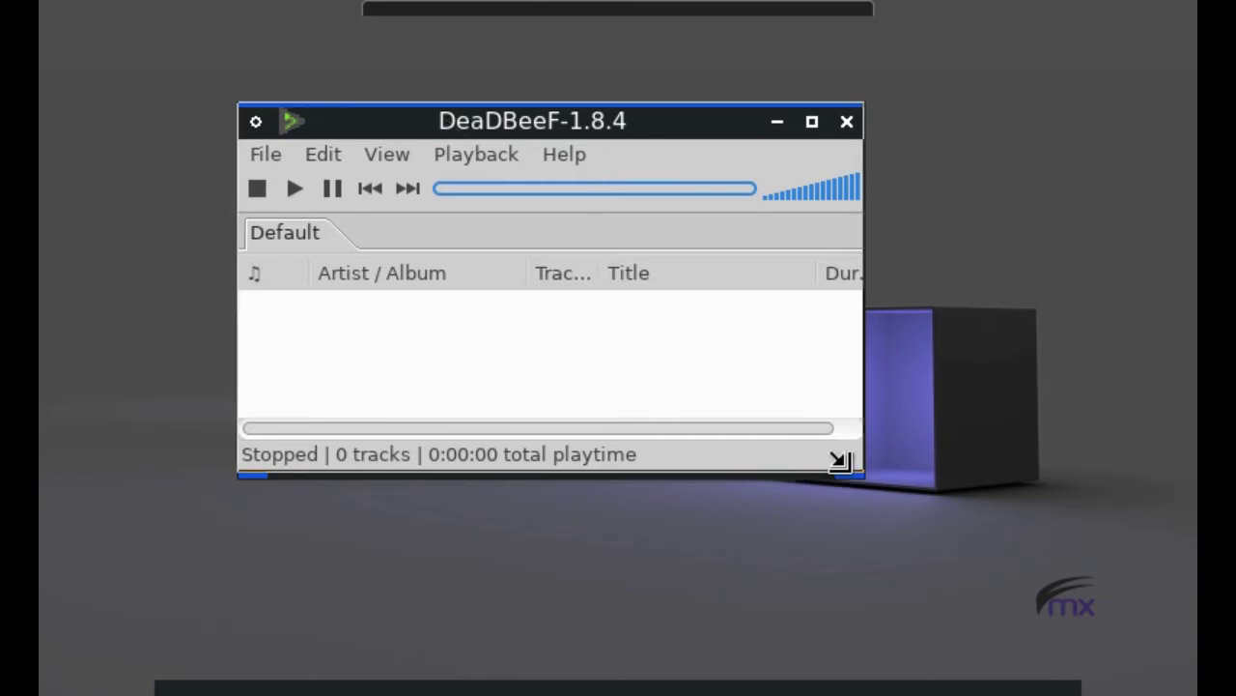
left_click_drag(849, 461, 887, 504)
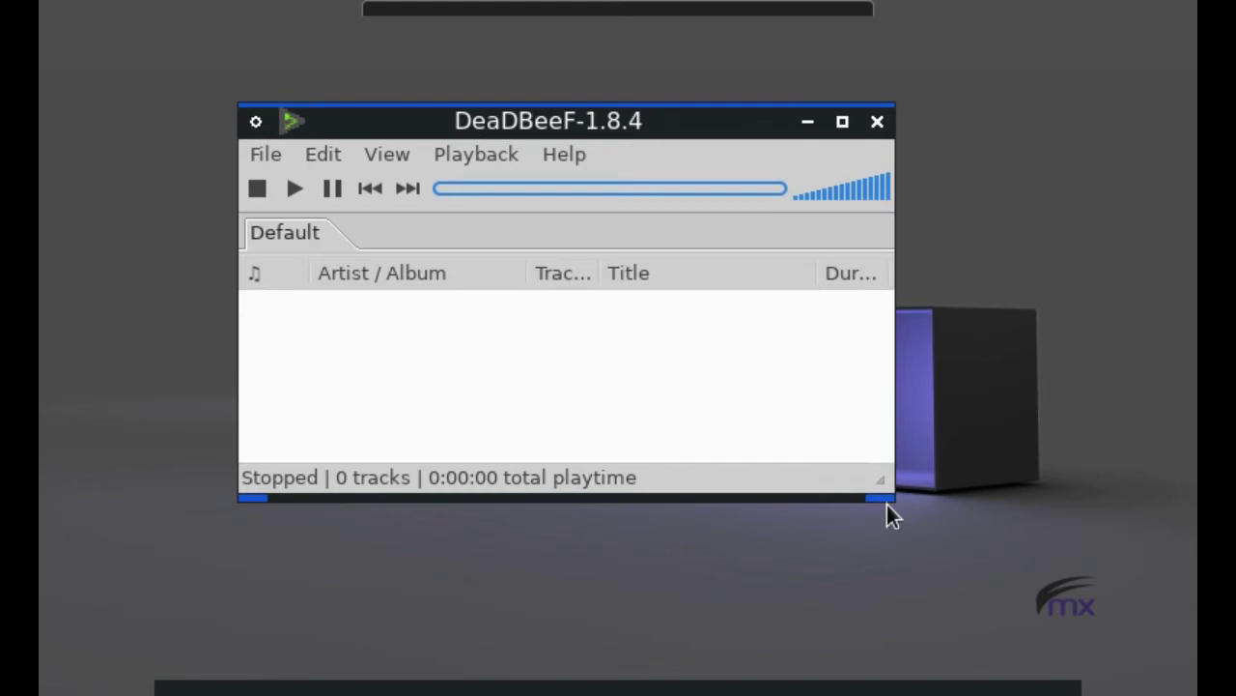
right_click(956, 543)
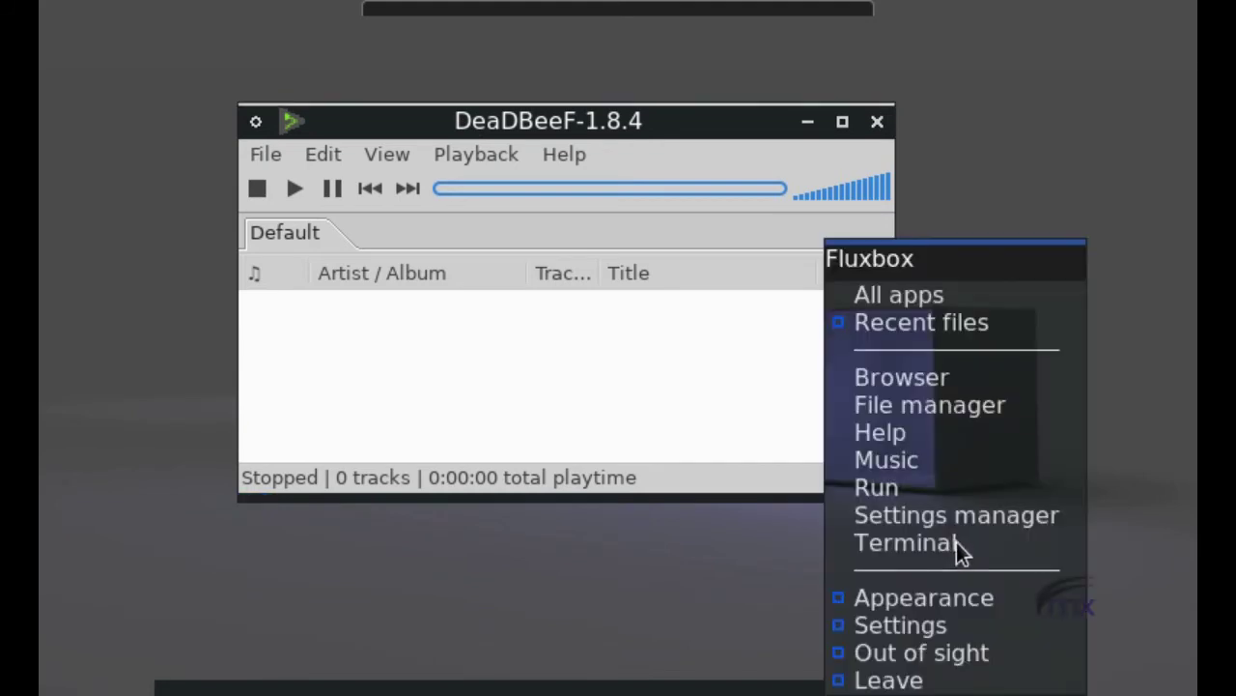
left_click(736, 413)
left_click_drag(870, 480, 956, 571)
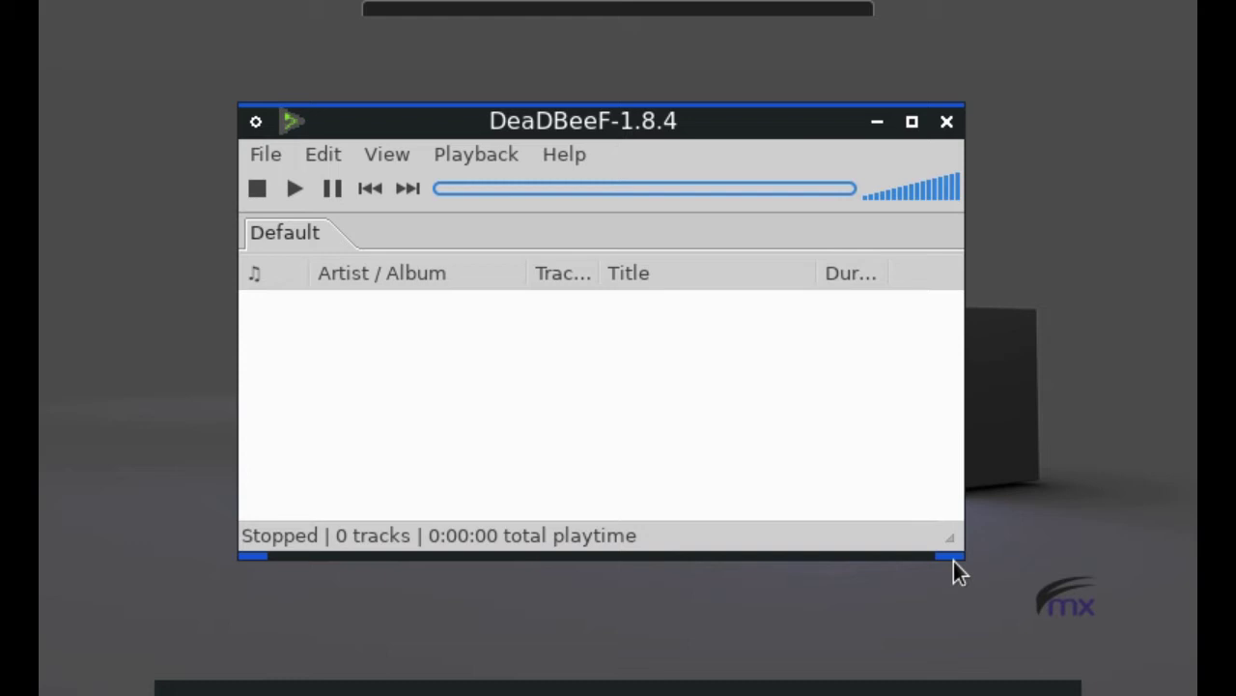
double_click(736, 118)
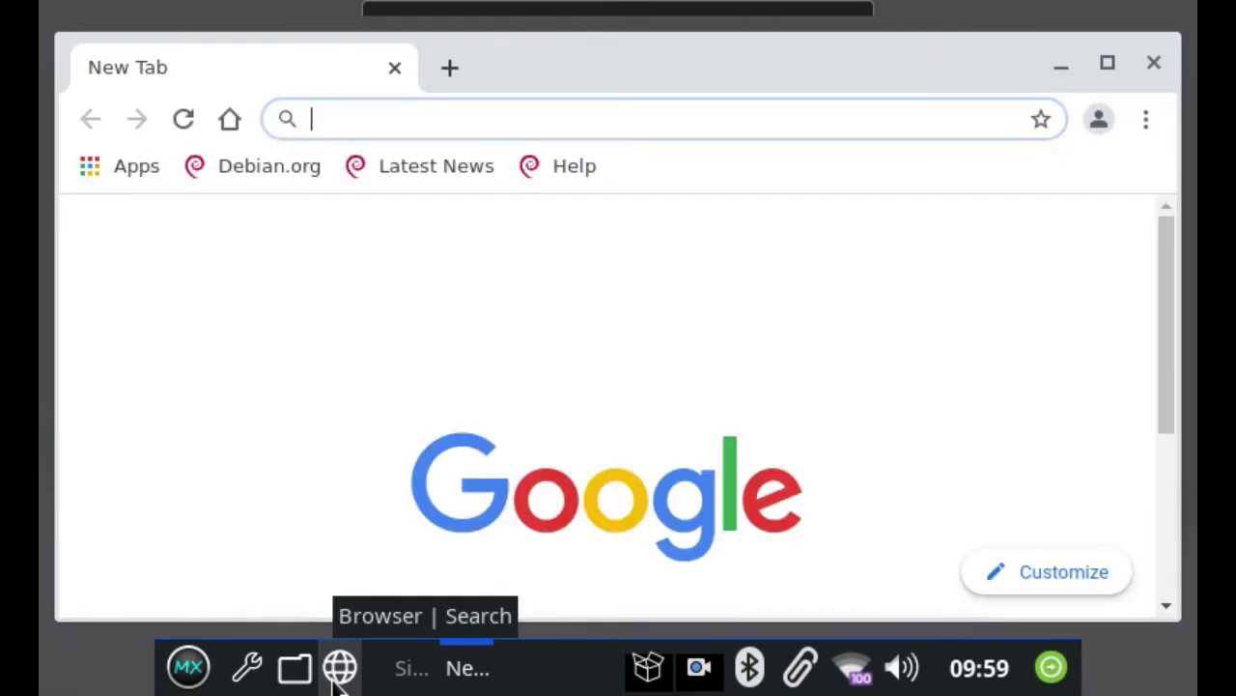
Load the Debian Latest News page from the bookmark and scroll through the news list
left_click(435, 174)
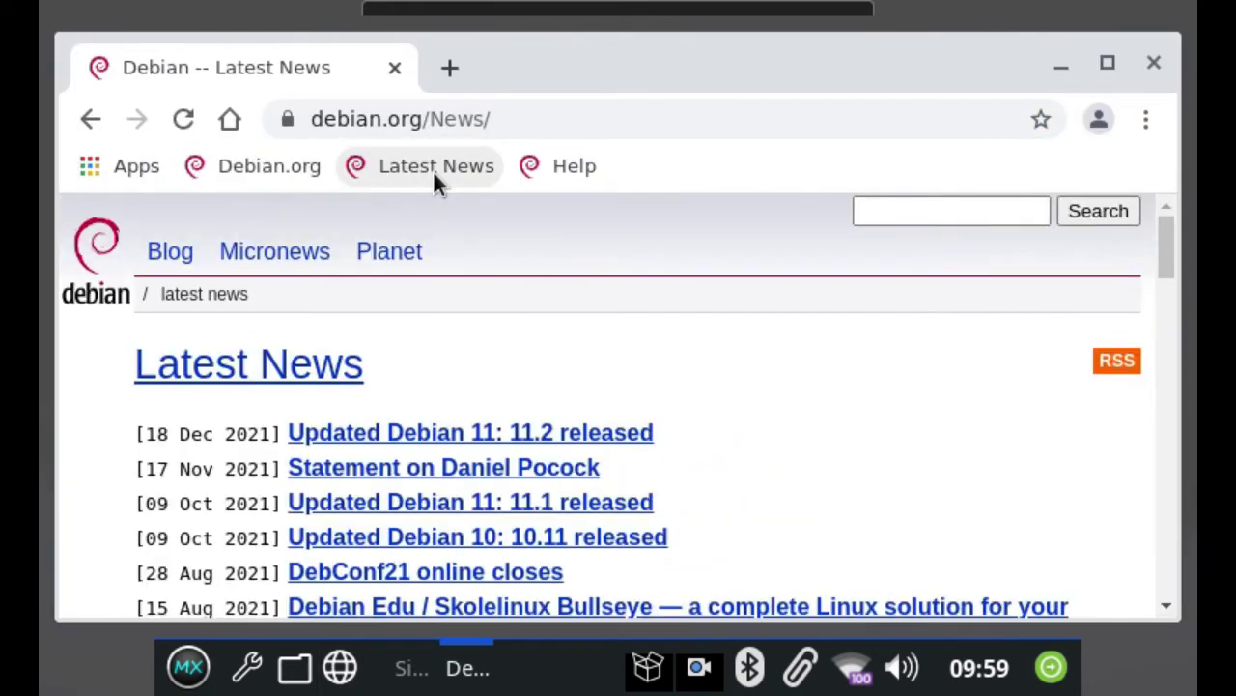
scroll(876, 222, "down", 4)
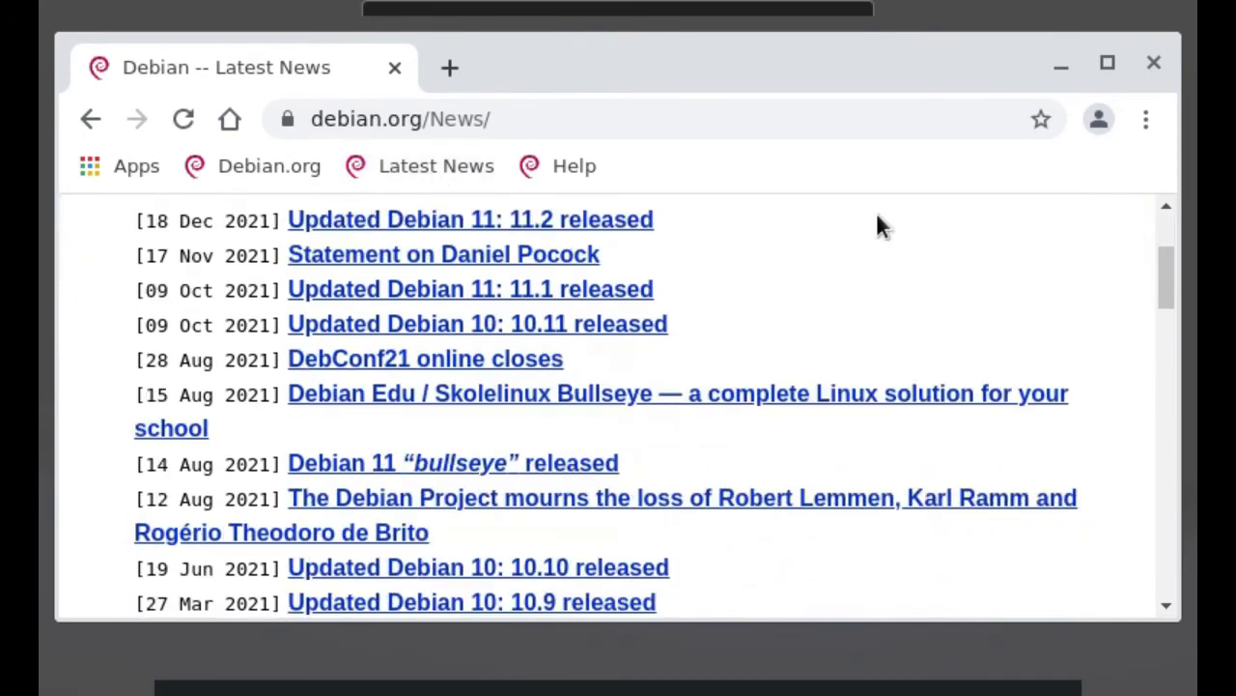
scroll(1034, 373, "down", 4)
scroll(1034, 373, "down", 3)
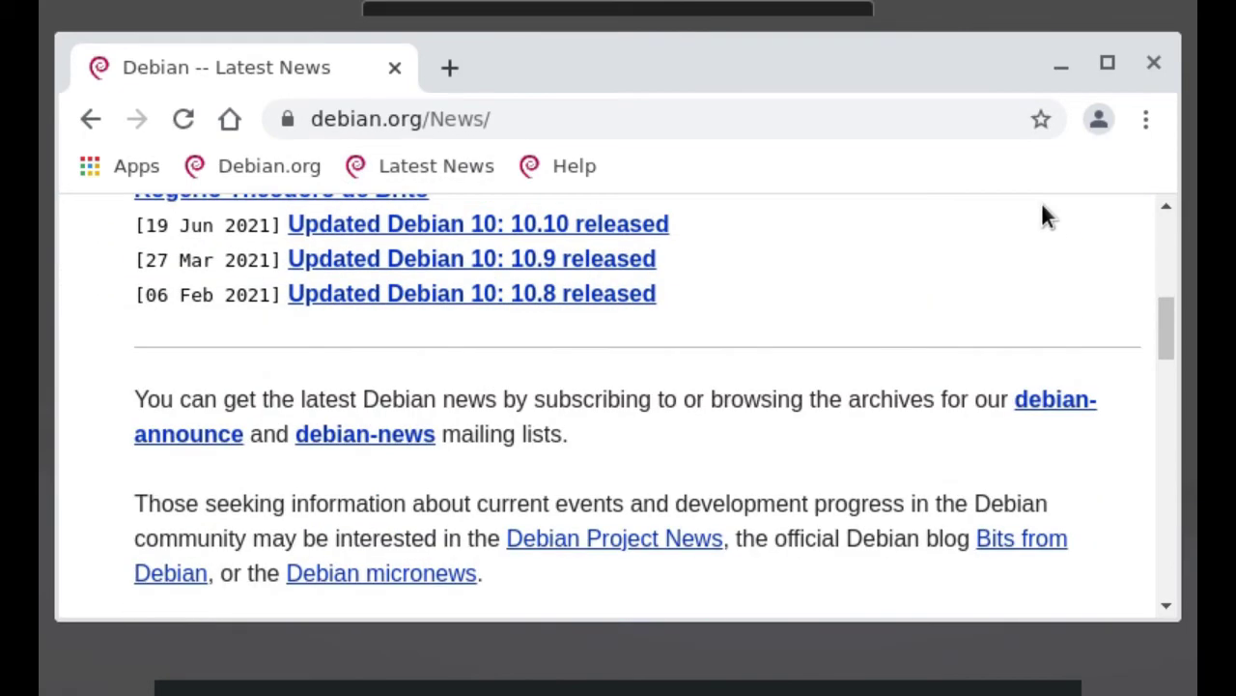
scroll(850, 212, "down", 8)
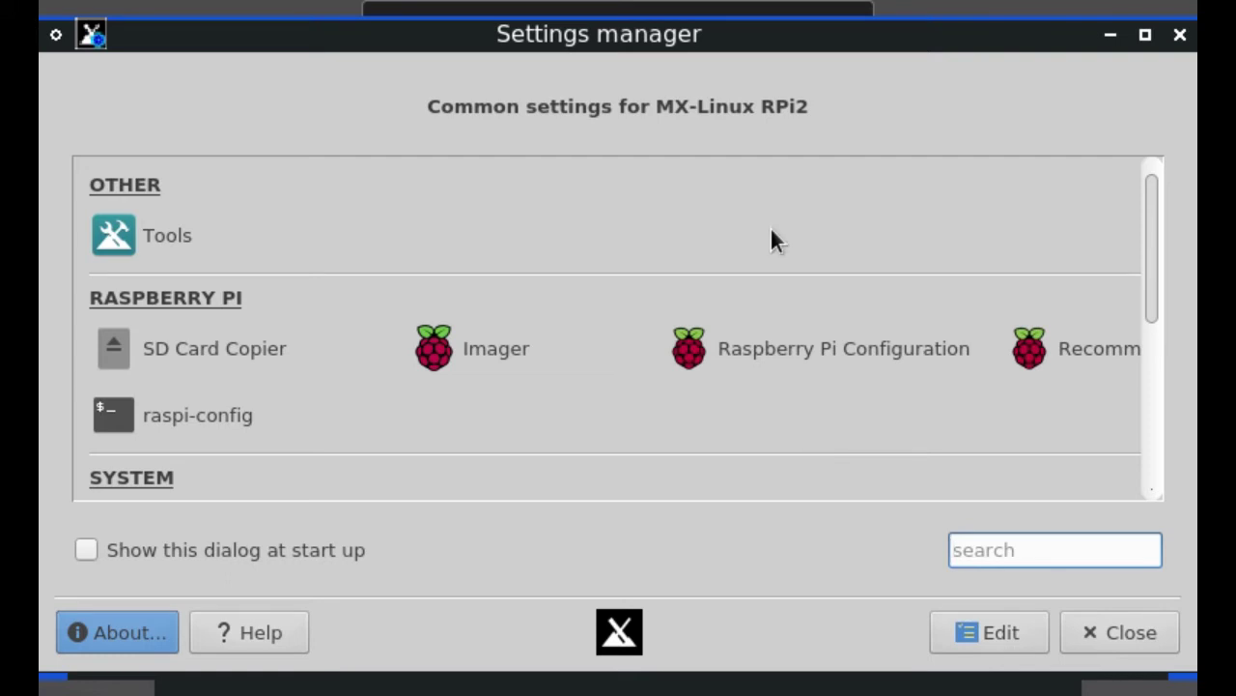
scroll(773, 213, "down", 3)
left_click(575, 406)
scroll(570, 290, "down", 3)
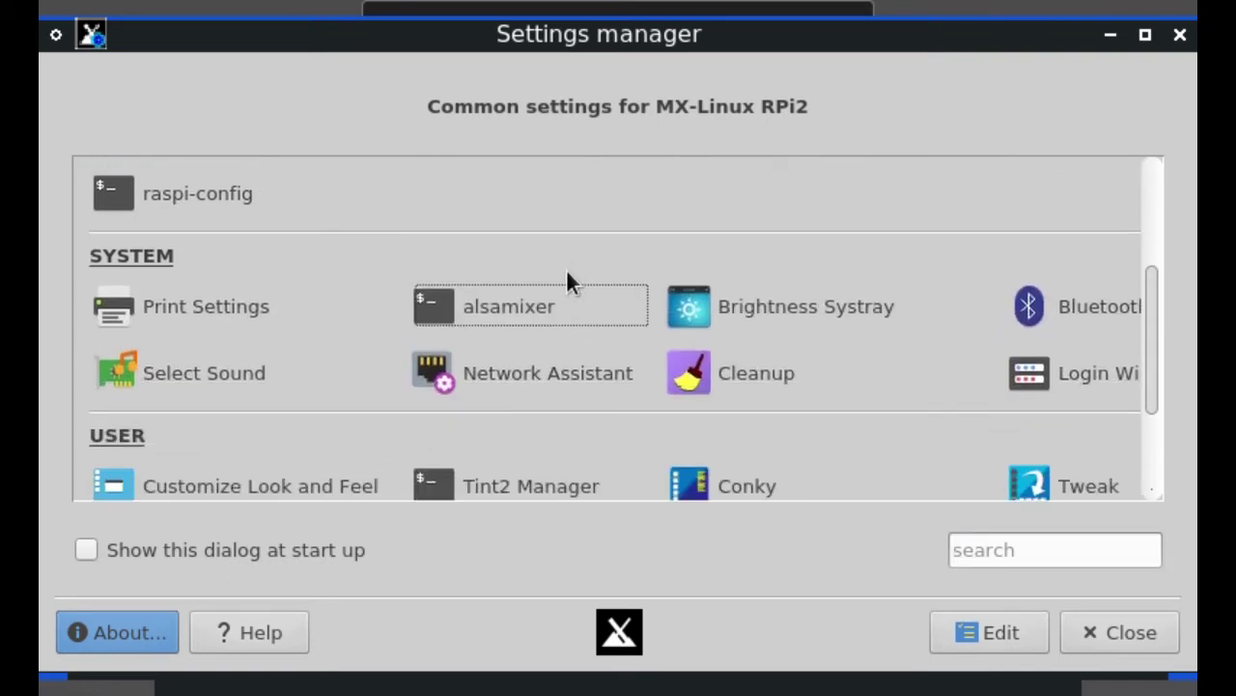
scroll(831, 338, "down", 3)
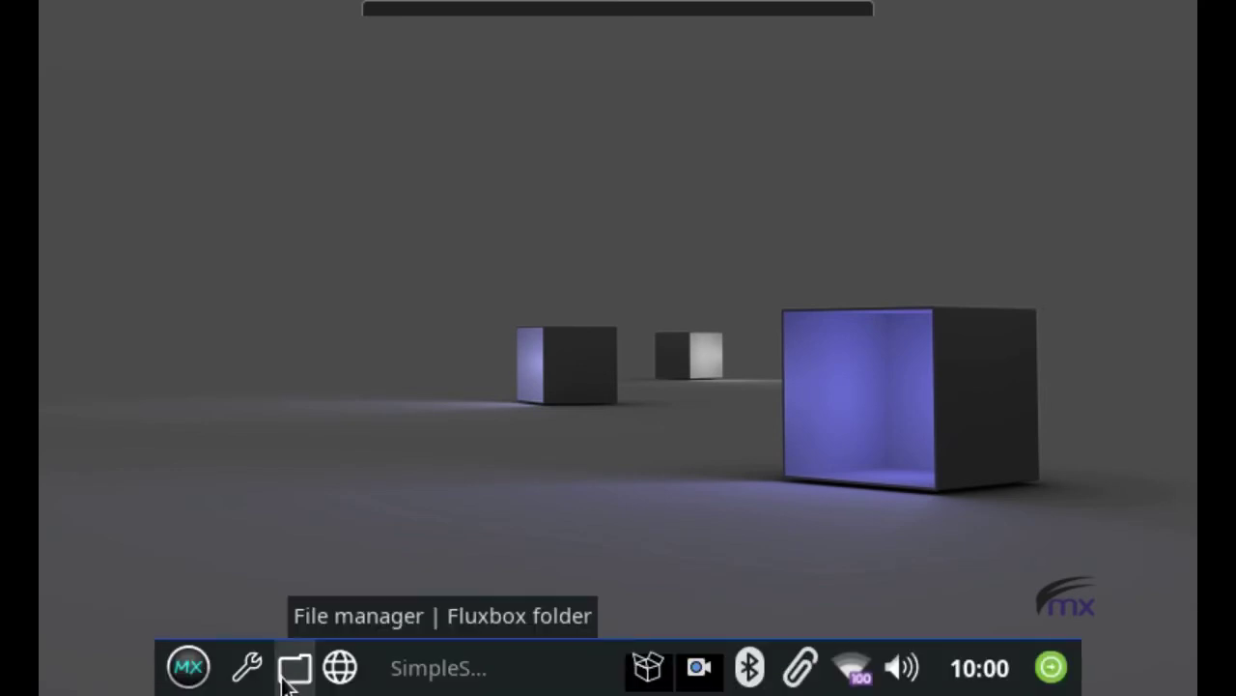
Launch the file manager, close Settings manager, and browse to the File System root
left_click(287, 681)
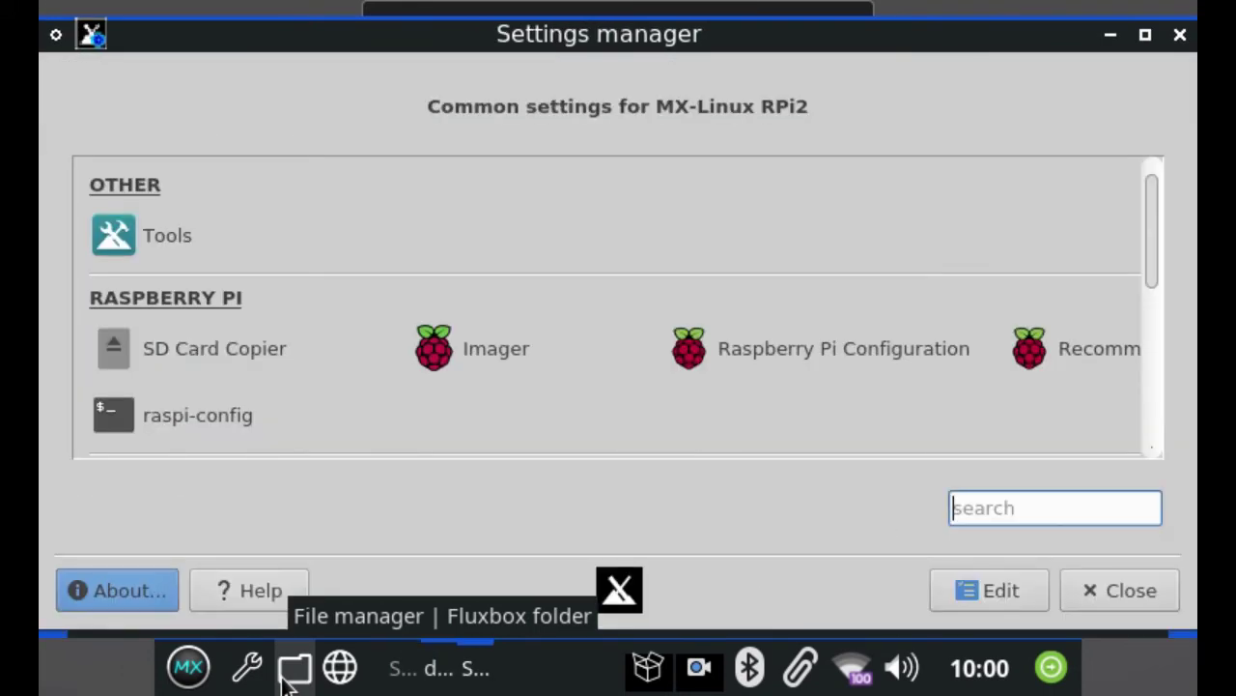
left_click(1183, 35)
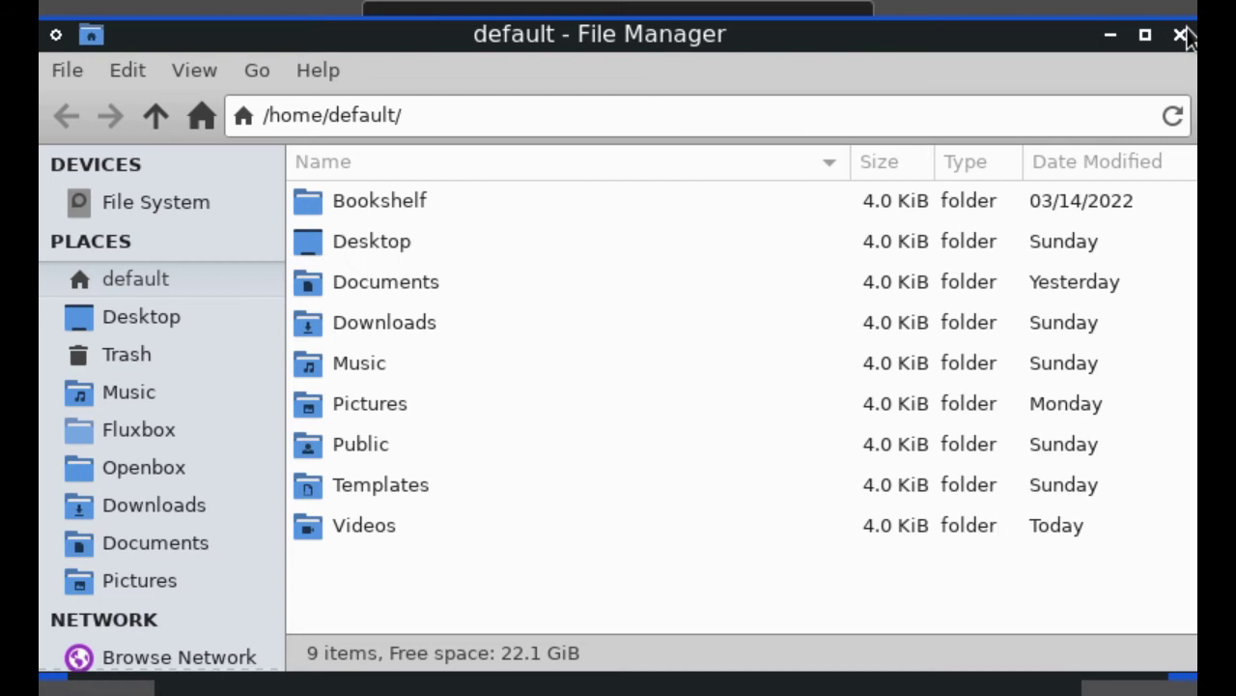
left_click(168, 201)
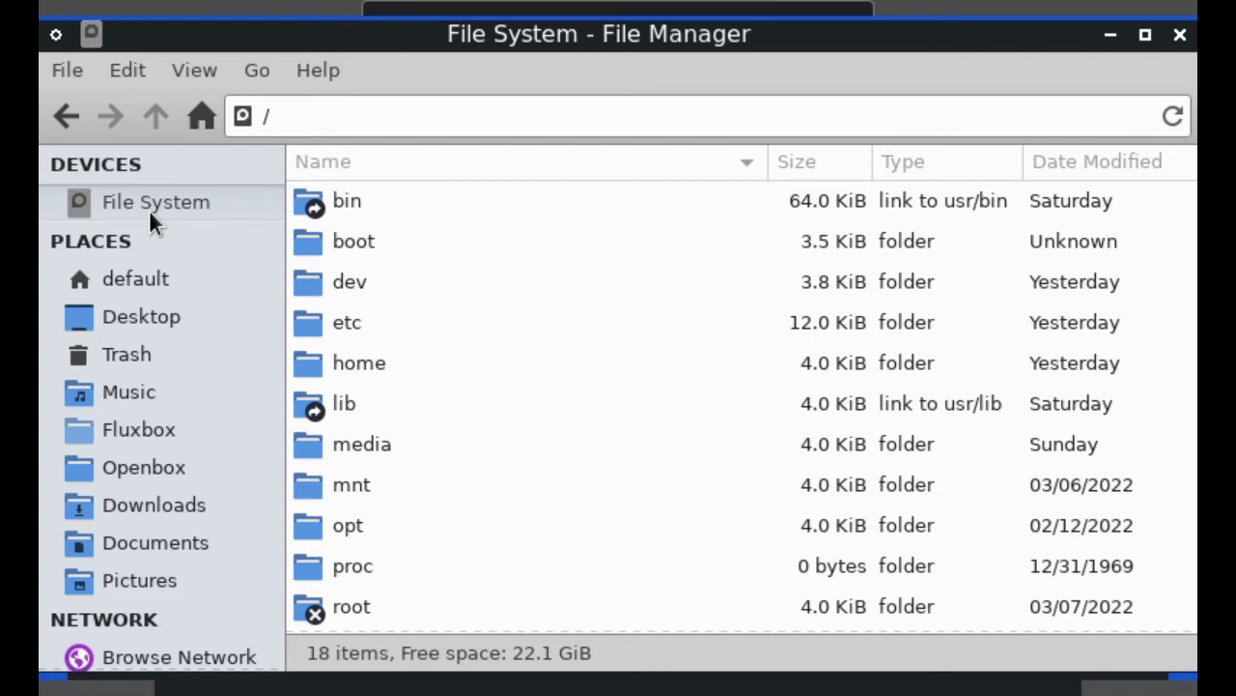
Scroll the root listing, select the srv and run folders, and return to the top
scroll(634, 421, "down", 4)
scroll(632, 416, "up", 4)
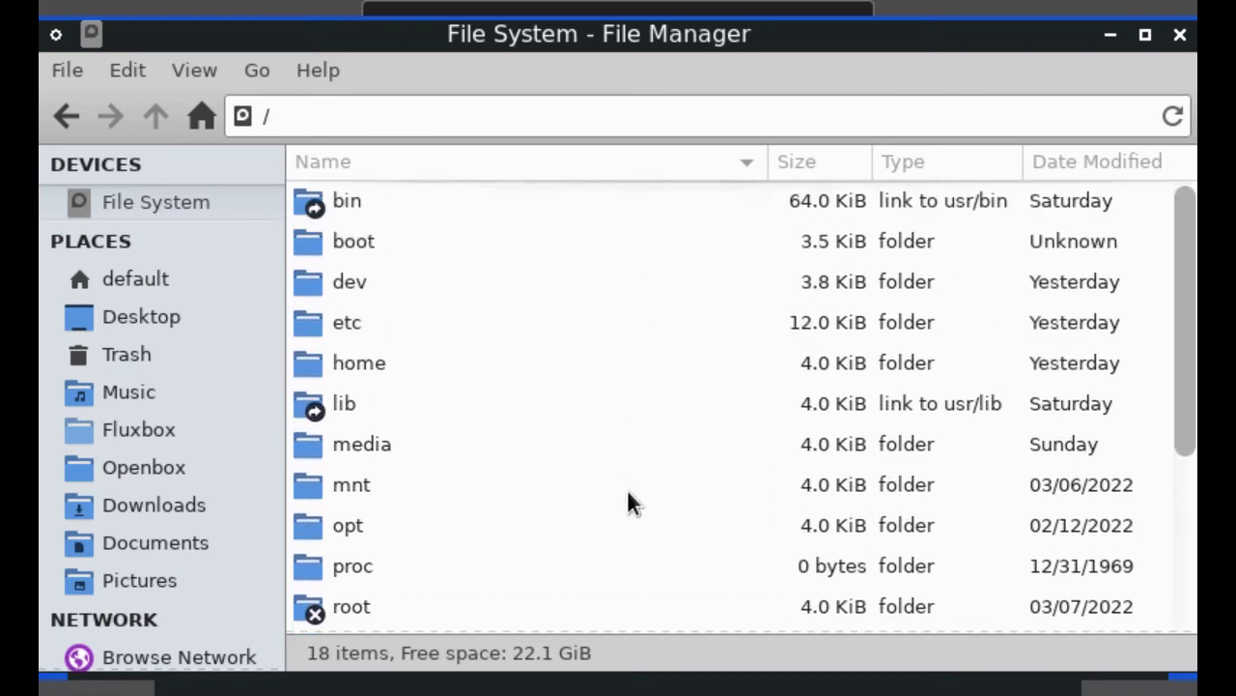
scroll(627, 284, "down", 7)
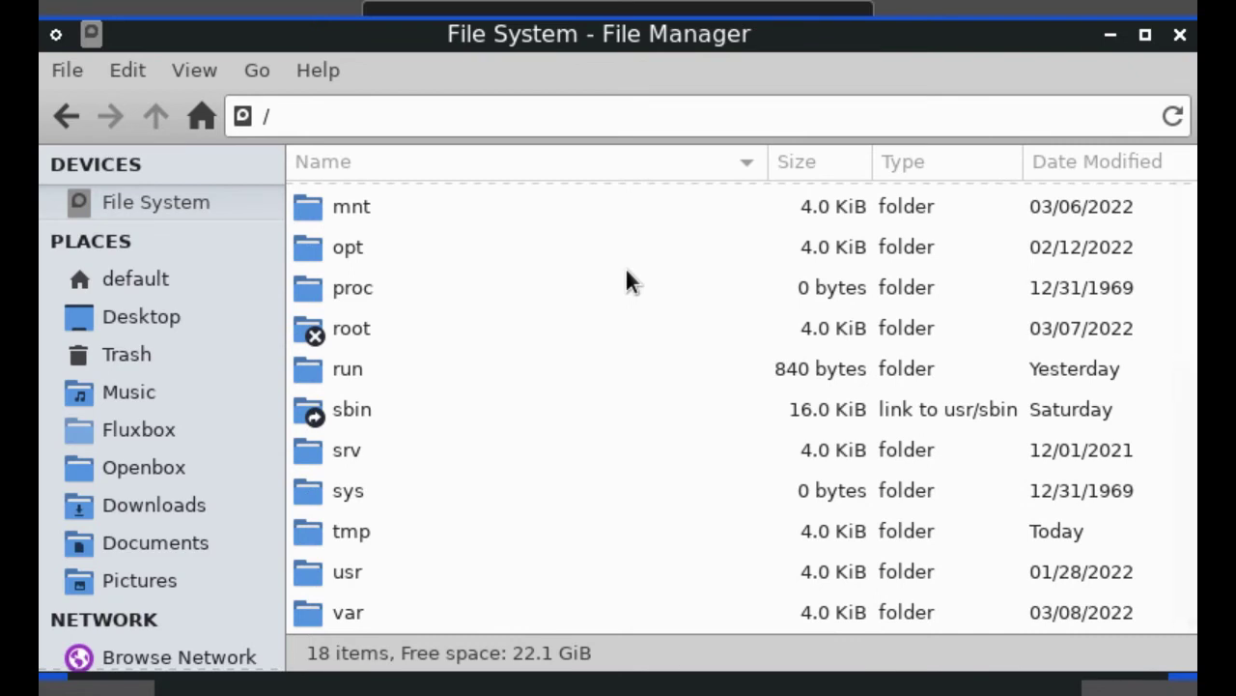
left_click(1189, 437)
left_click(1190, 391)
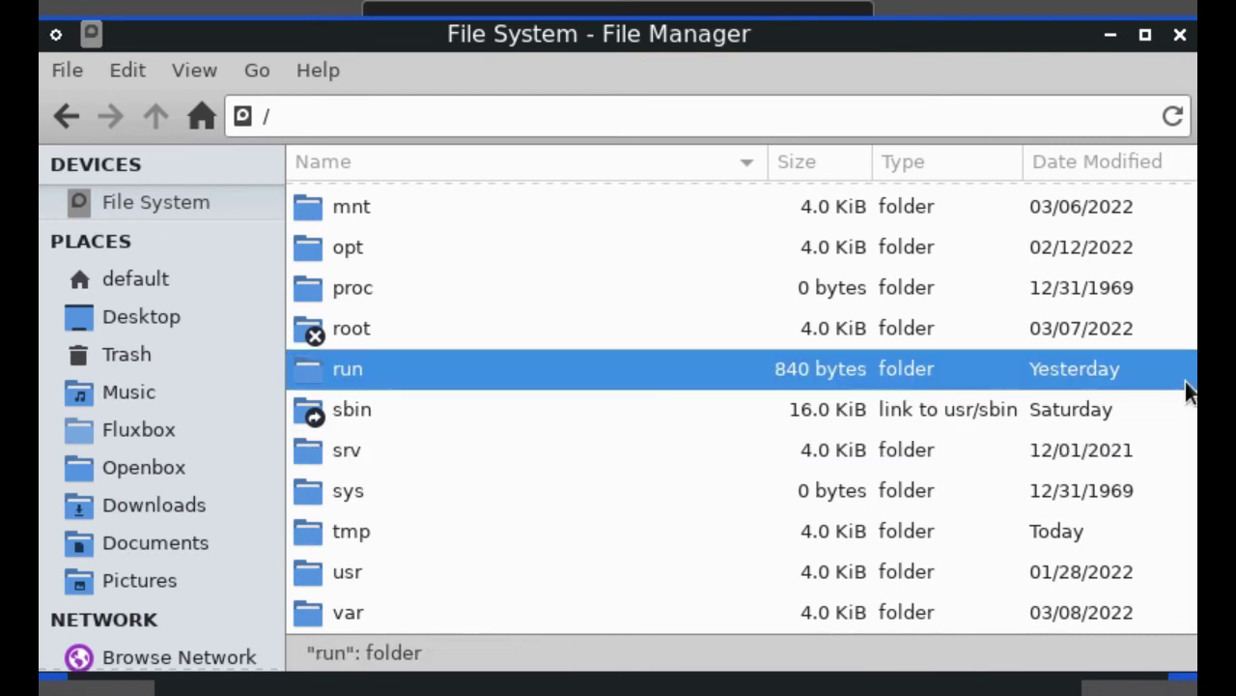
left_click(518, 470)
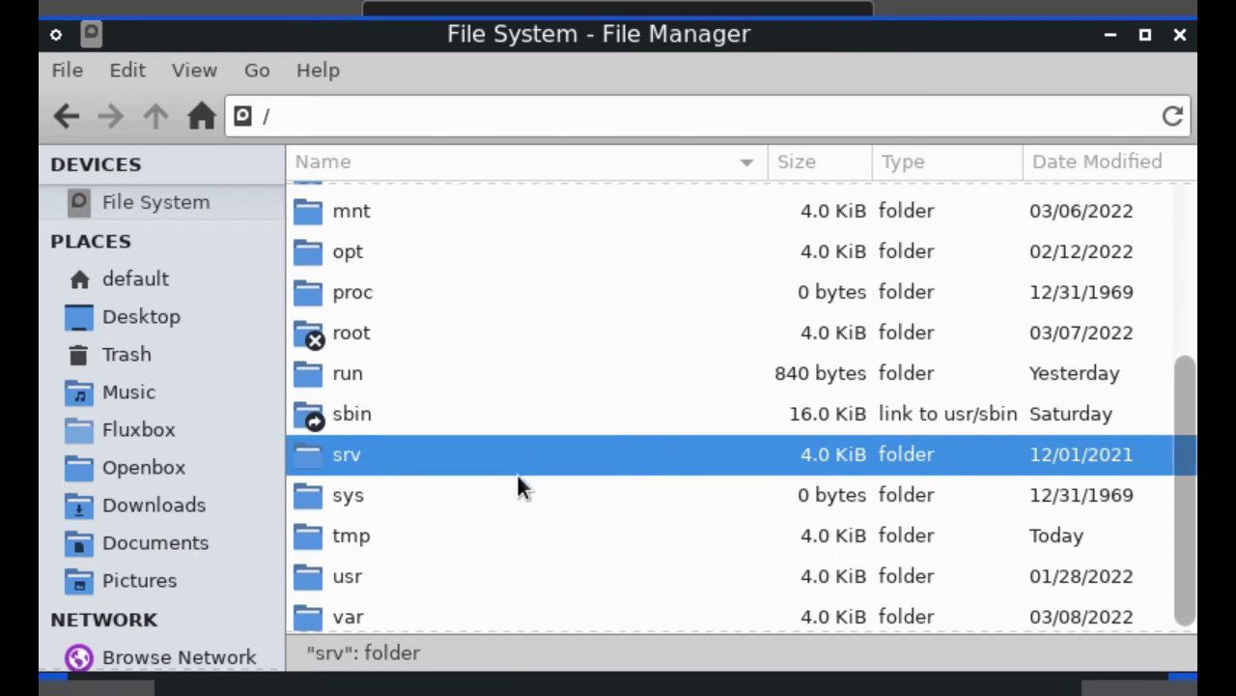
left_click_drag(1184, 435, 1189, 230)
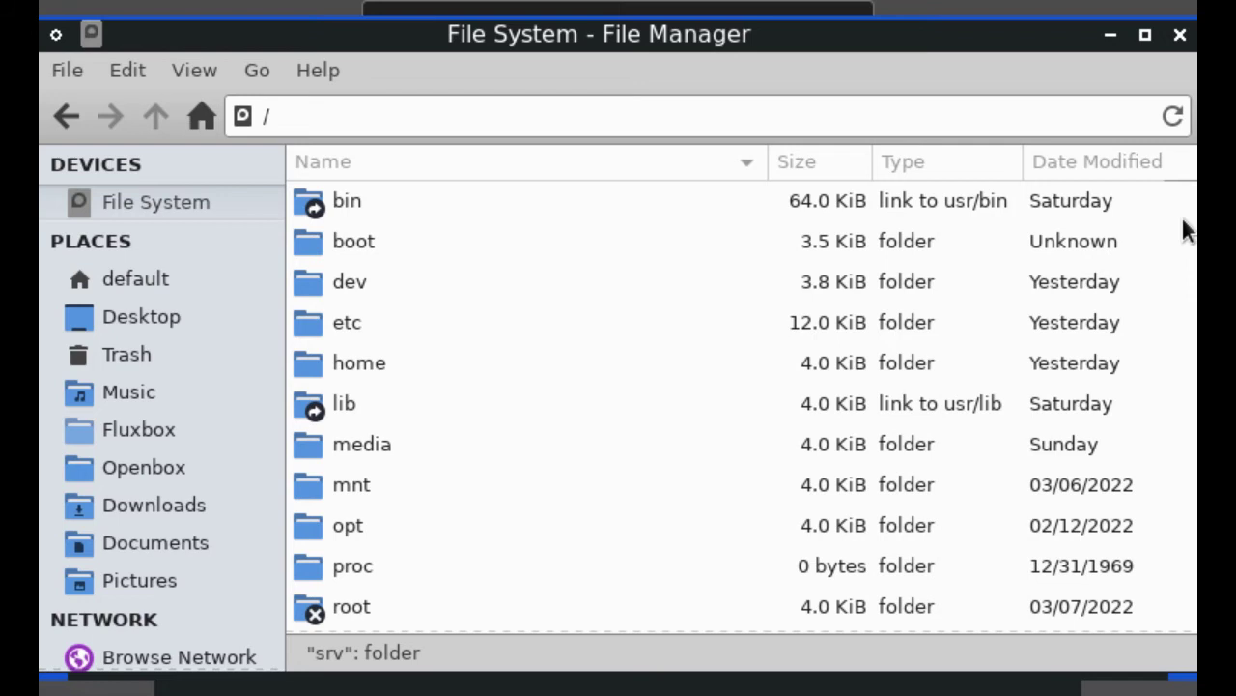
Close the Thunar file manager window
left_click(1179, 34)
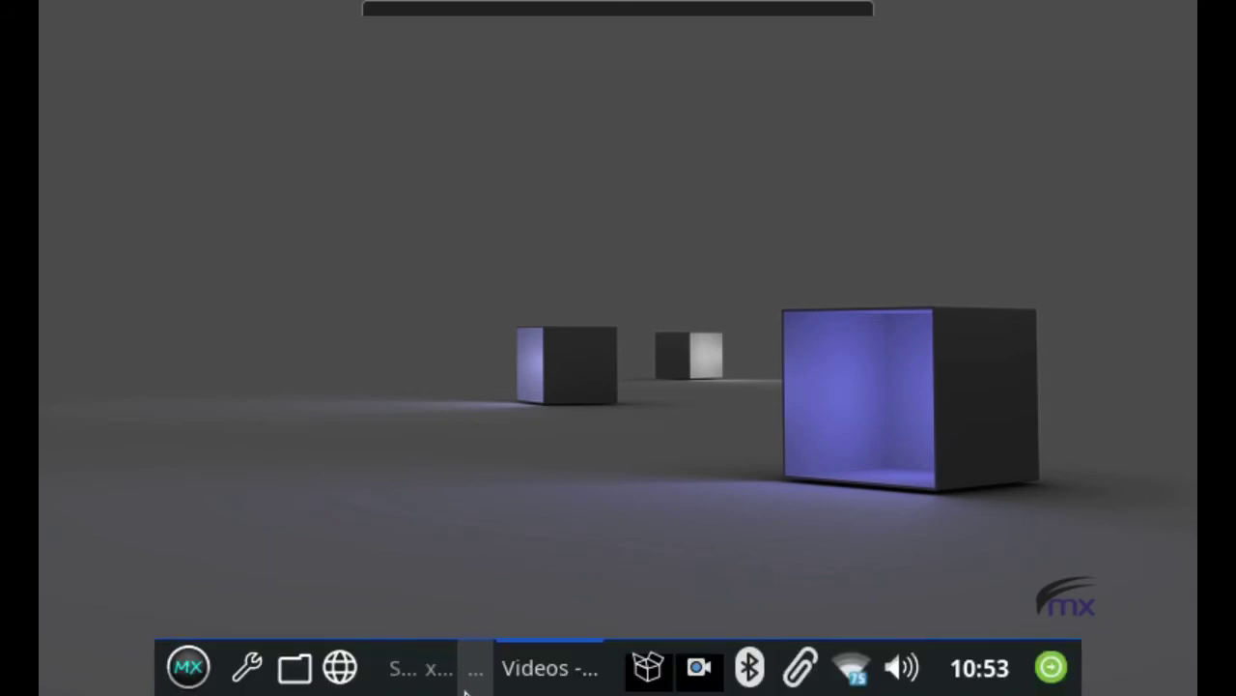
Enter login name 'touch' with a password and its confirmation in MX User Manager
left_click(474, 681)
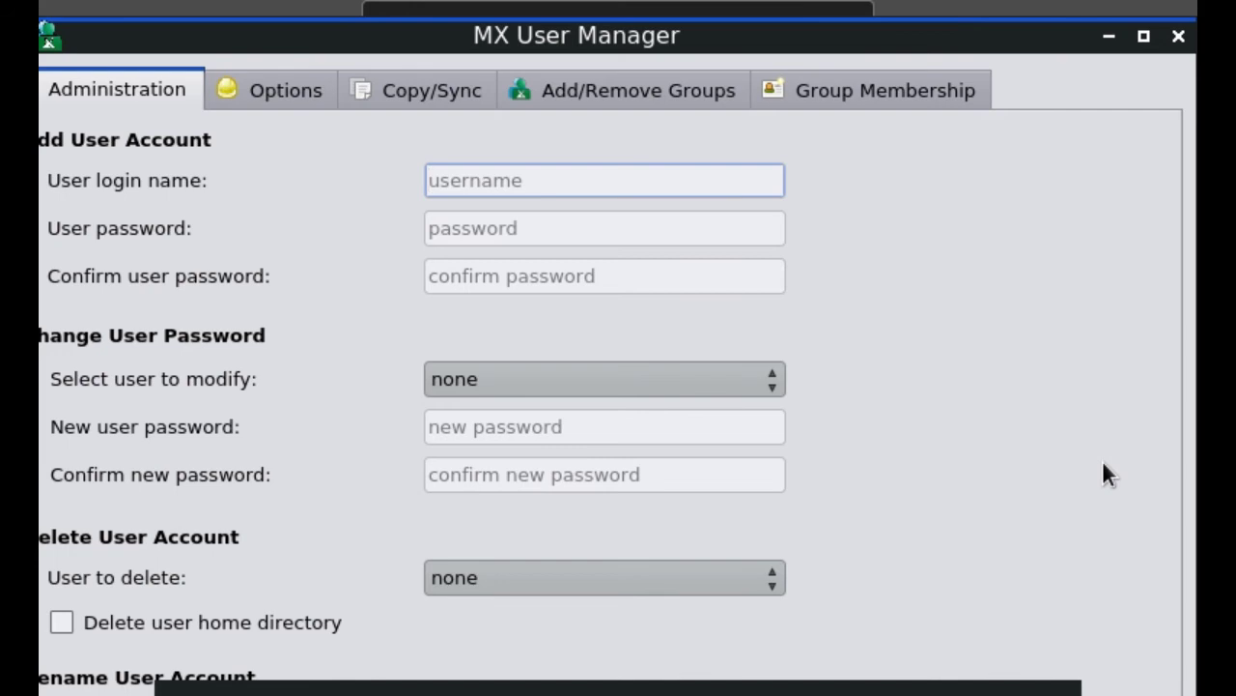
type("to")
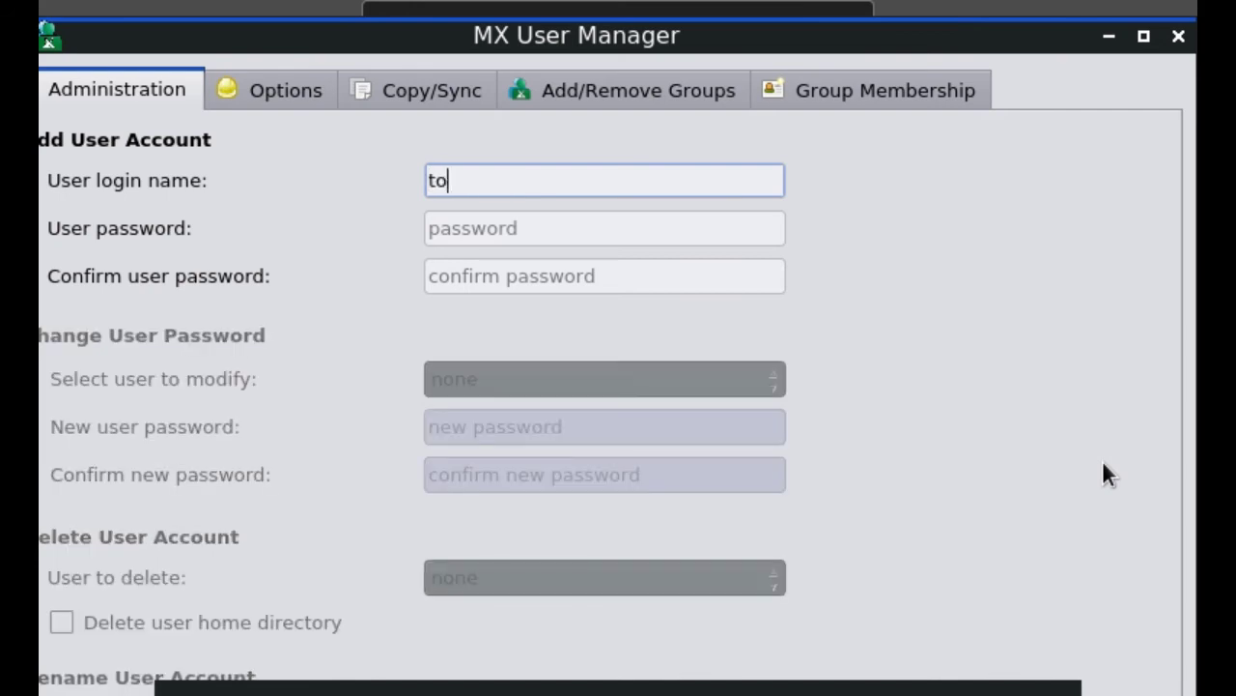
type("uch")
key("Tab")
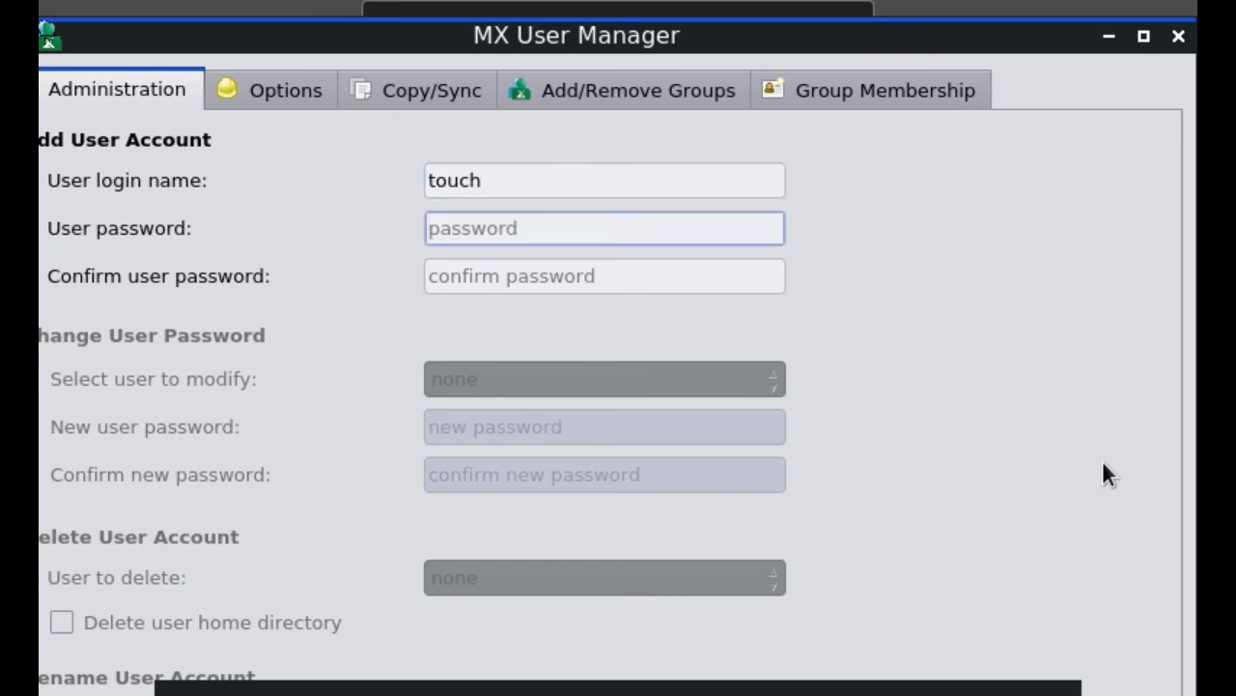
type("•")
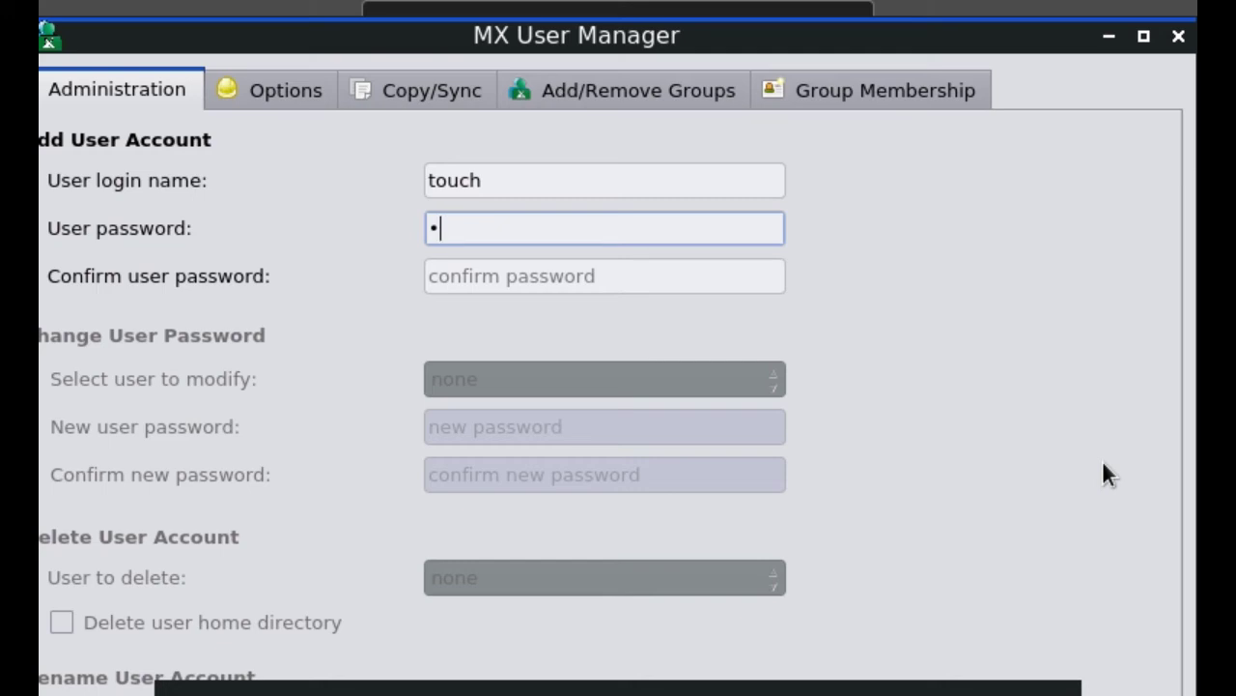
type("•")
key("Tab")
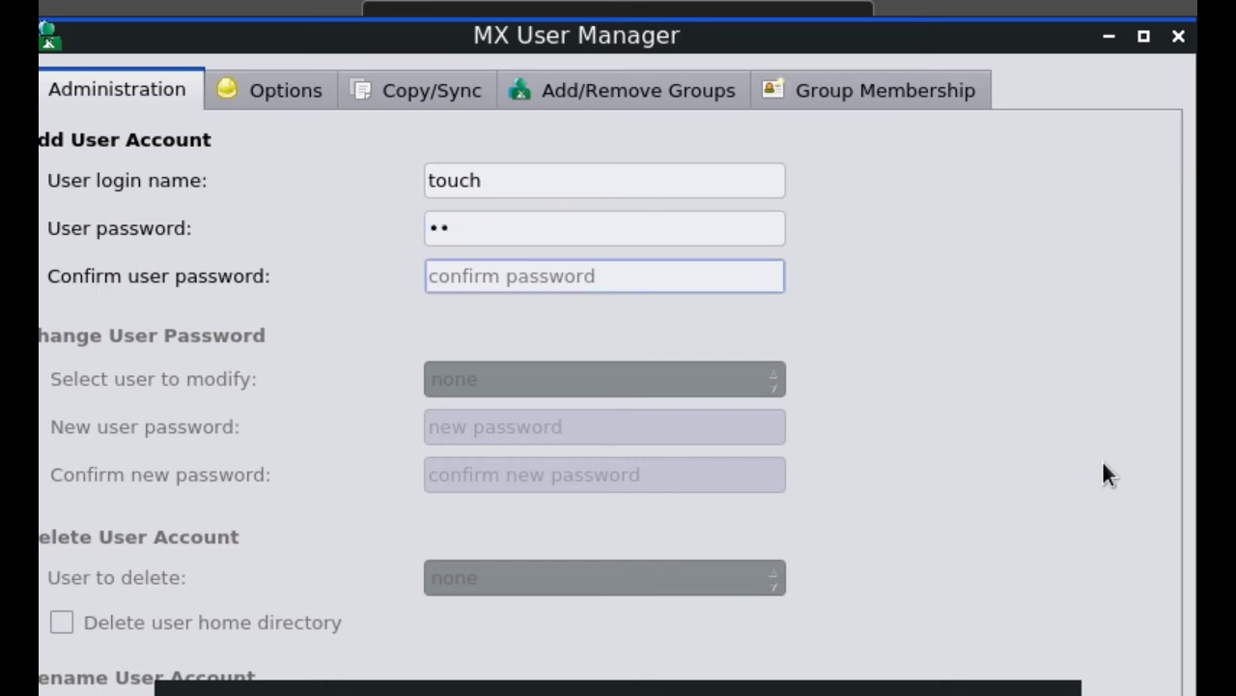
type("••")
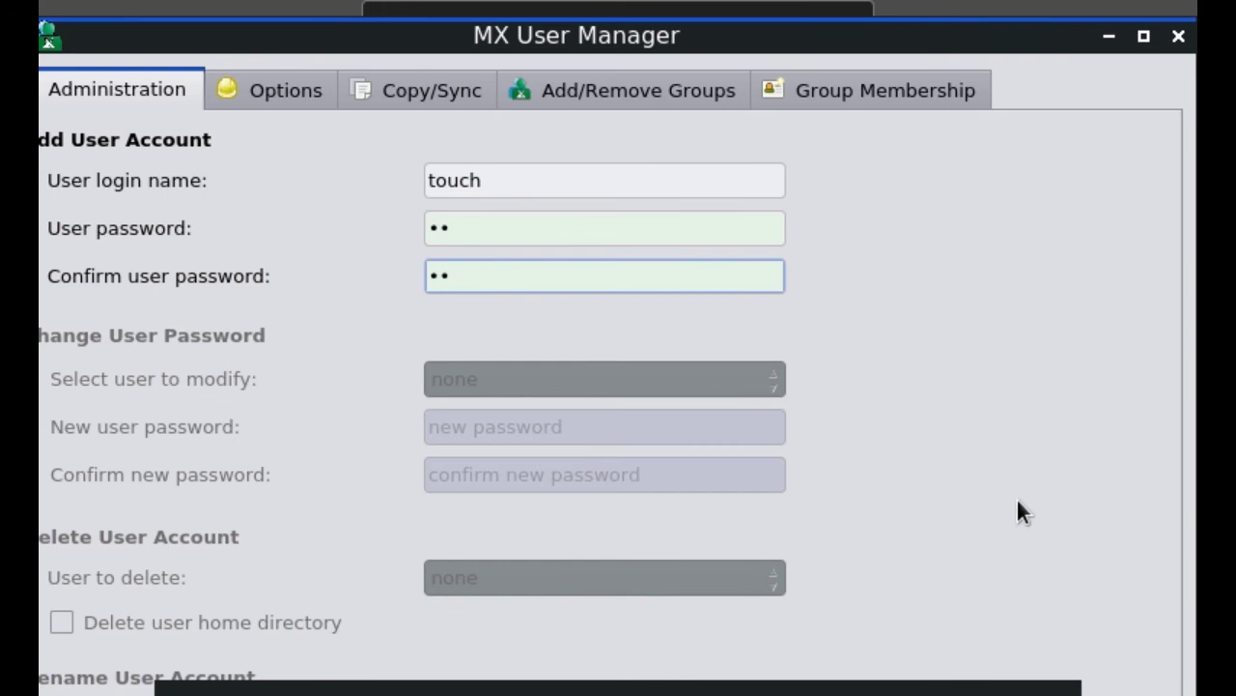
left_click_drag(1009, 542, 962, 188)
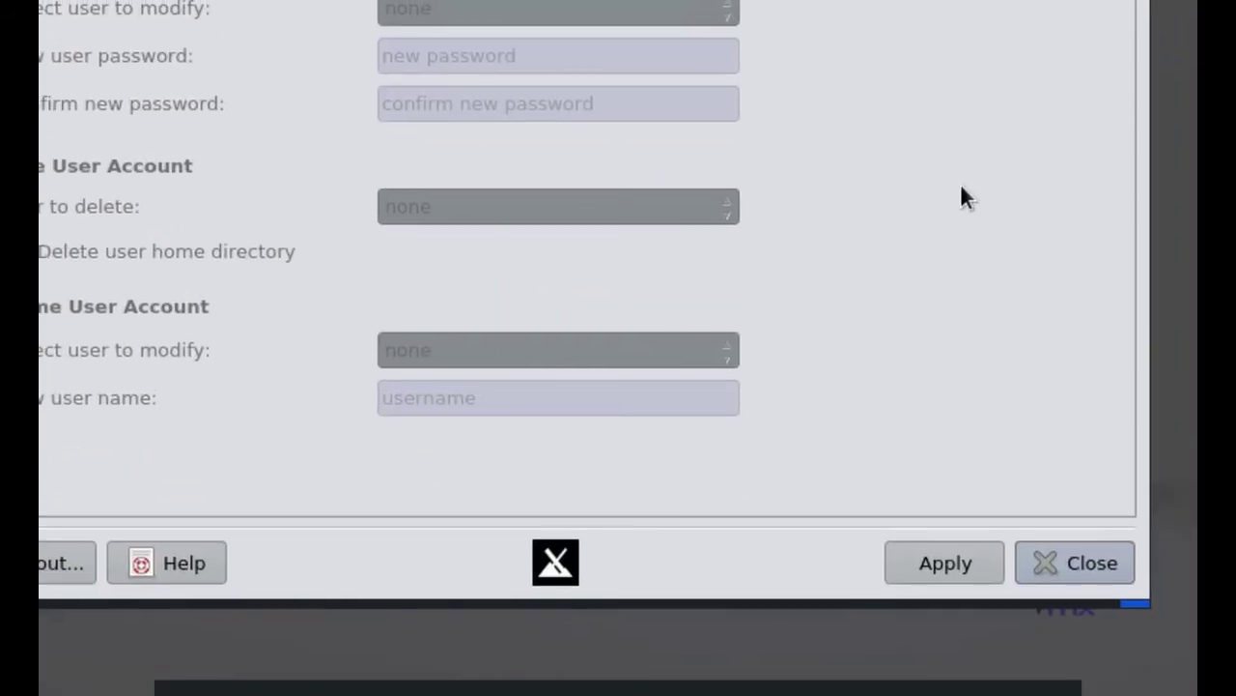
Apply to add the new user and dismiss the user-added confirmation
left_click(913, 561)
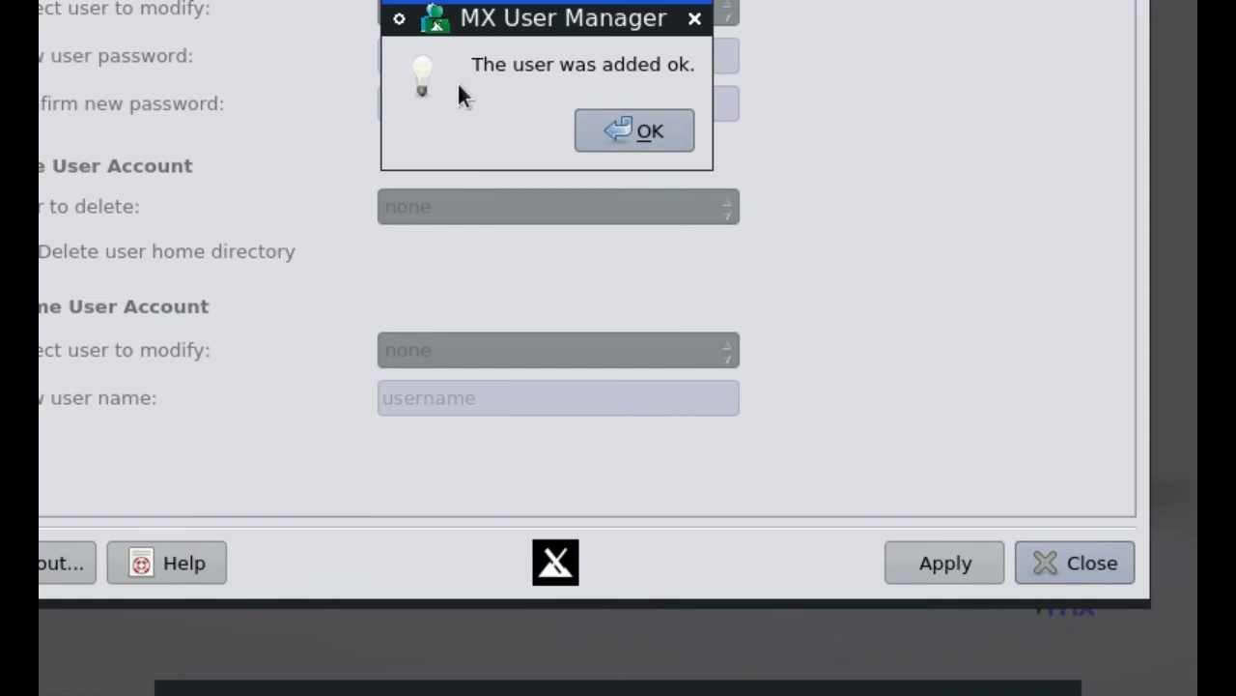
left_click(649, 129)
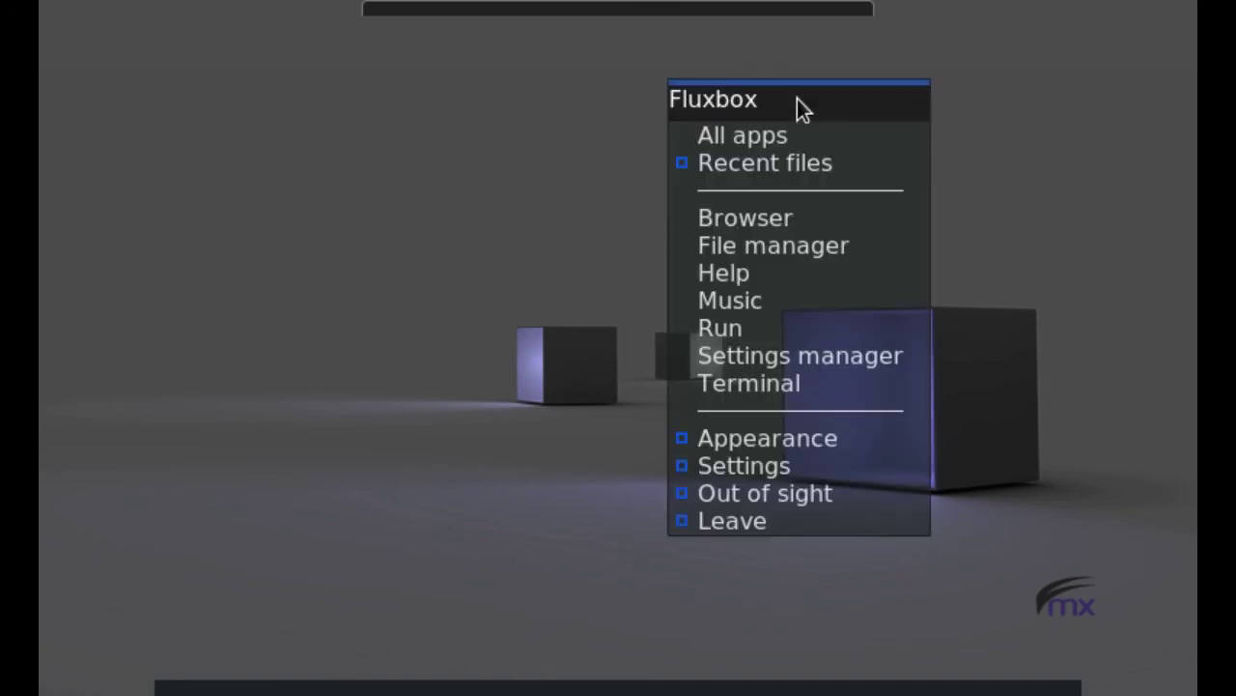
Launch the file manager from the Fluxbox root menu's File manager entry
left_click(793, 240)
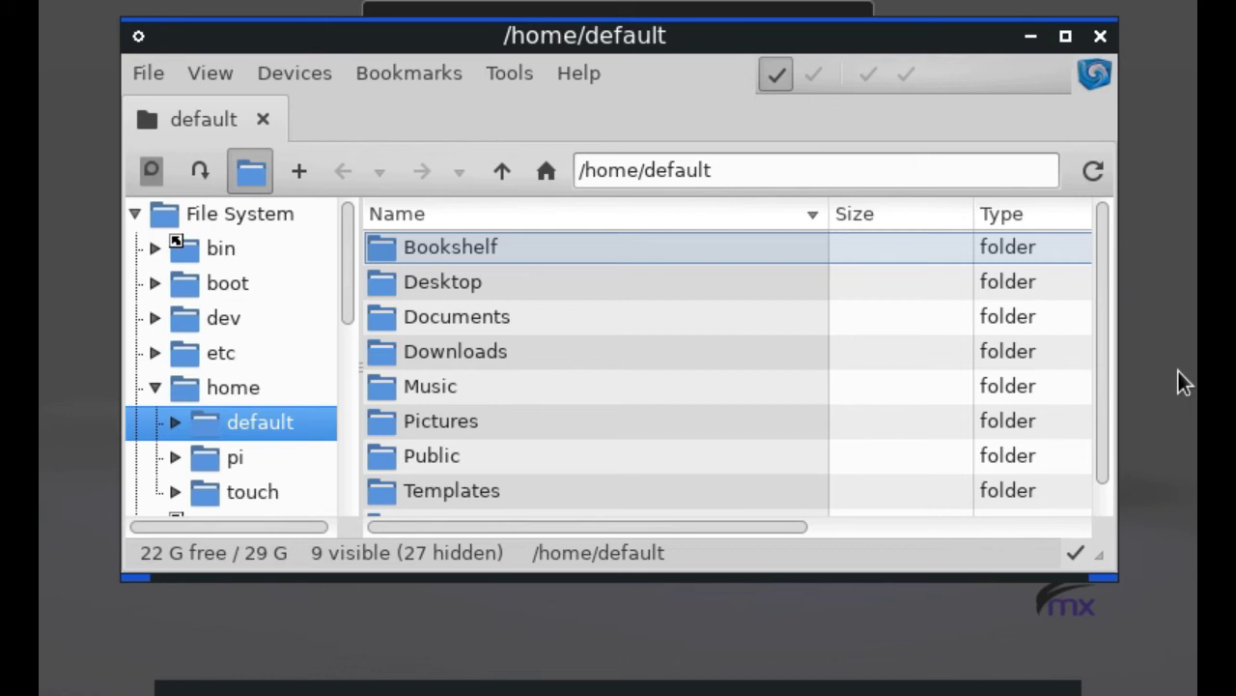
left_click(499, 311)
right_click(494, 310)
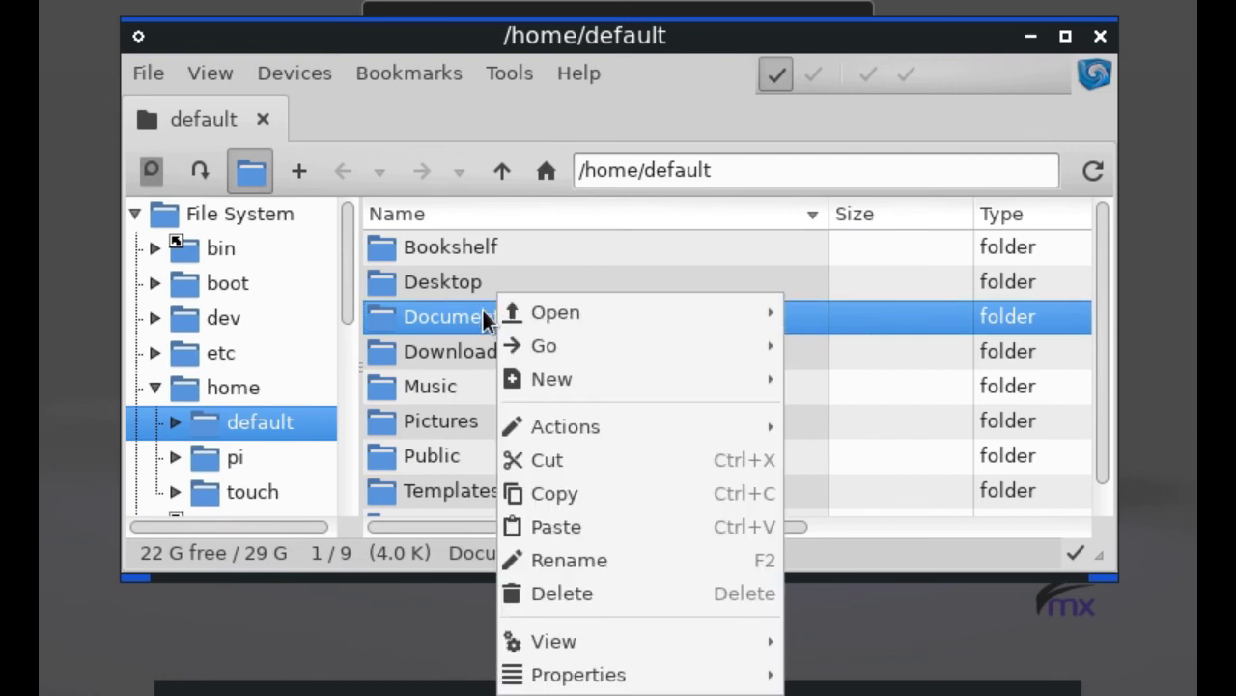
key("Escape")
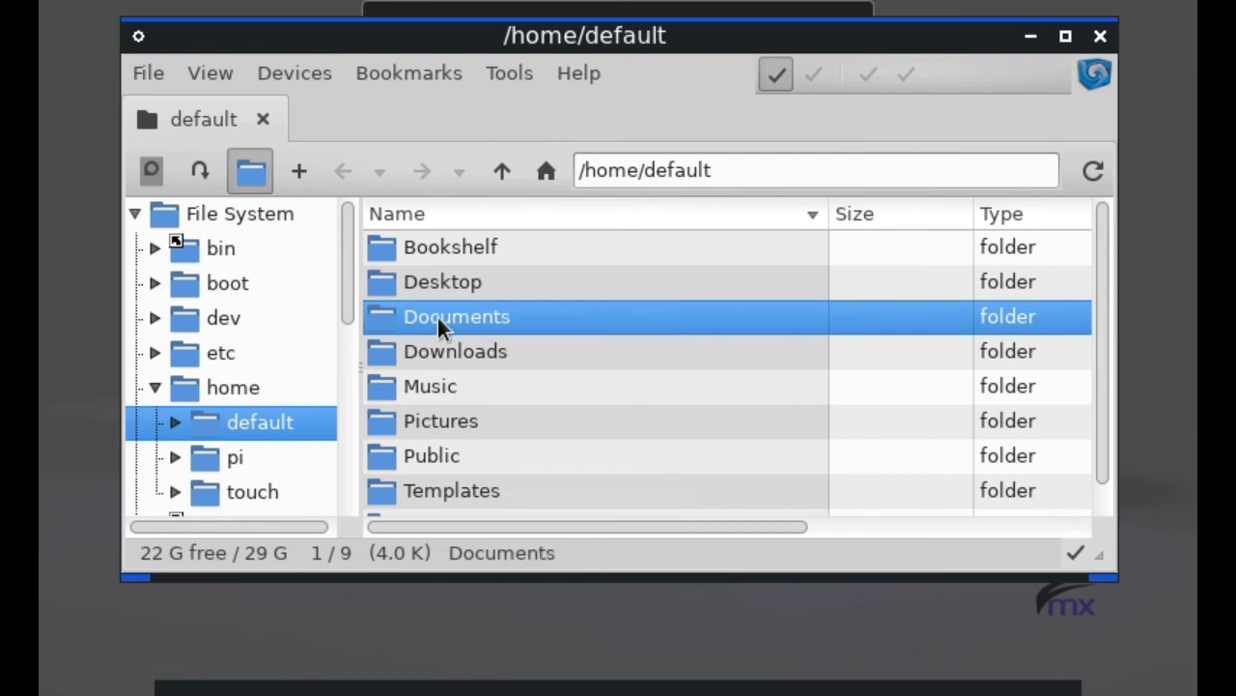
left_click_drag(437, 317, 426, 331)
left_click(1148, 145)
Turn on Hidden Files under View > Panel 1 View and move the zzzFM window left
left_click(210, 73)
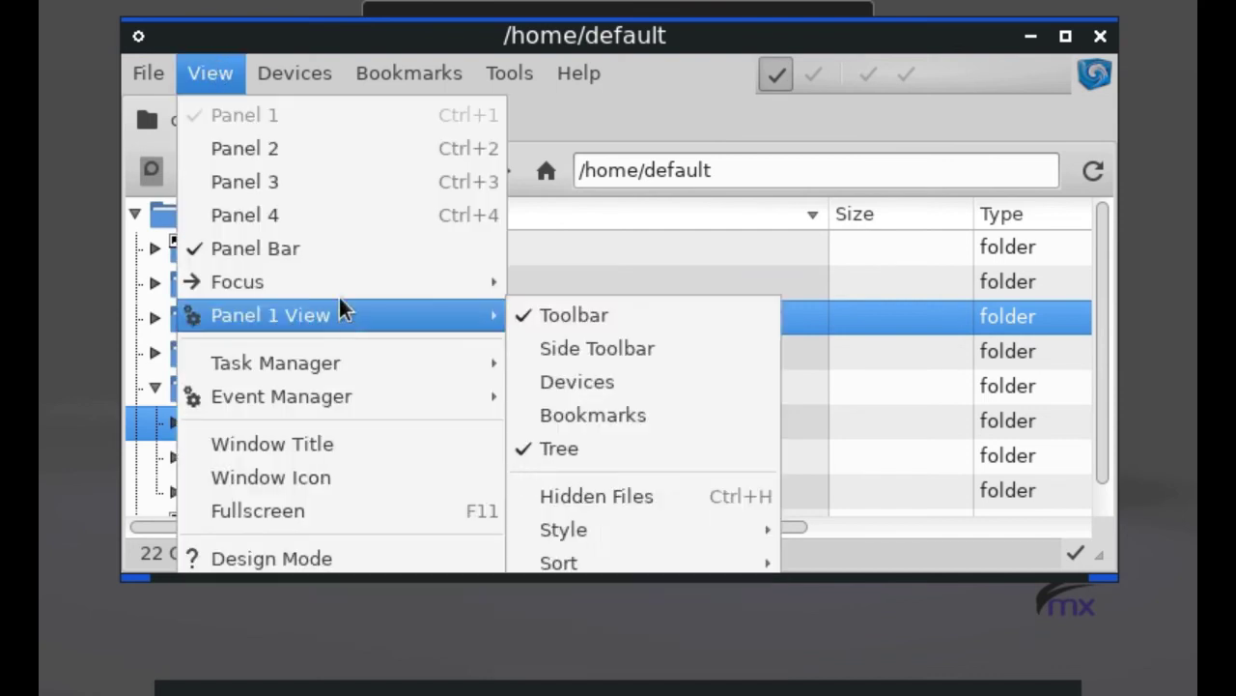
key("Escape")
key("Escape")
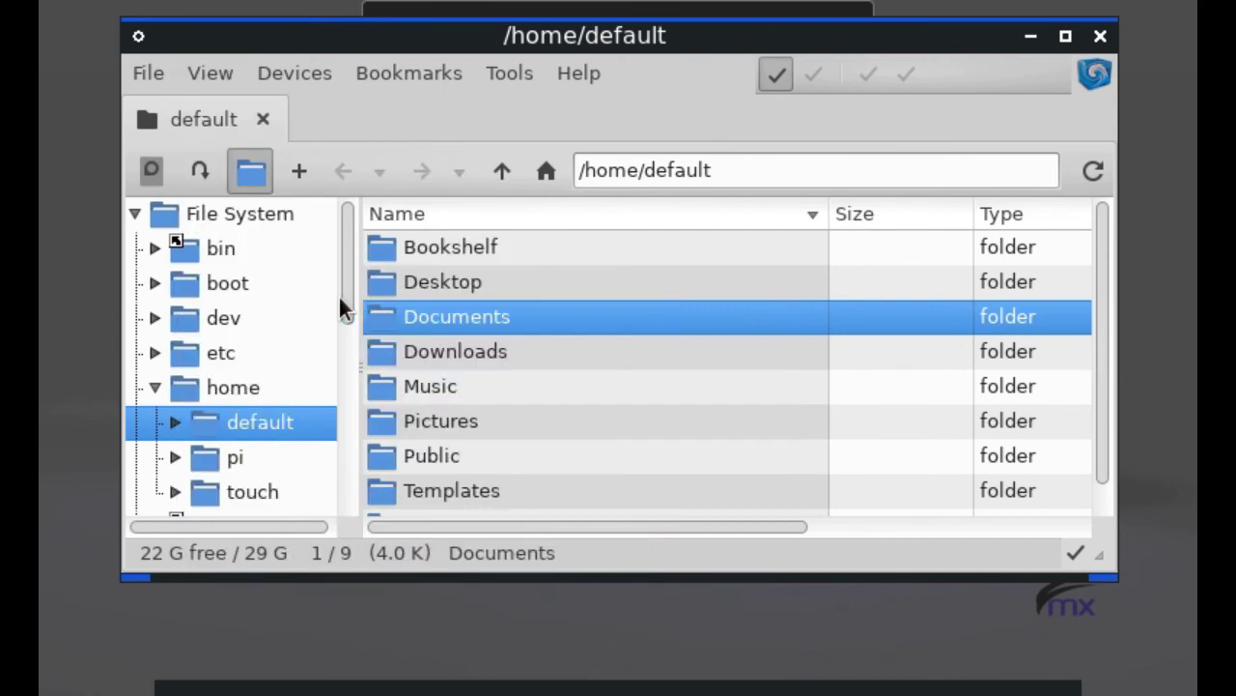
left_click(196, 73)
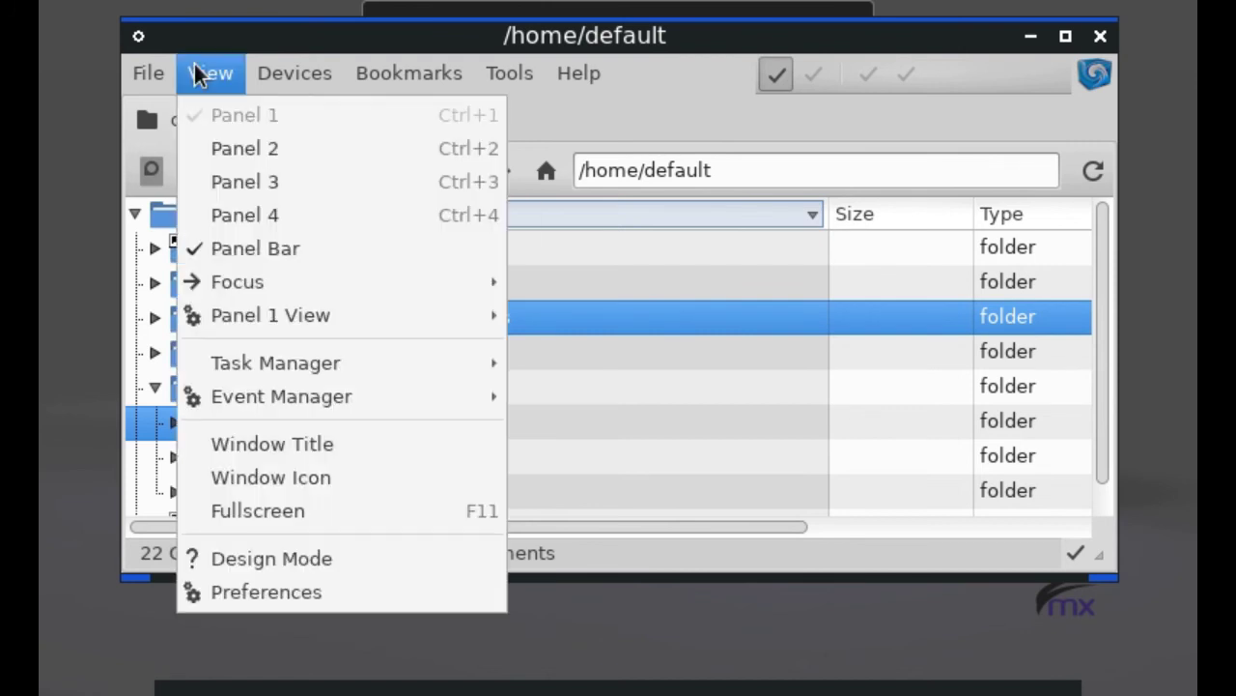
mouse_move(338, 312)
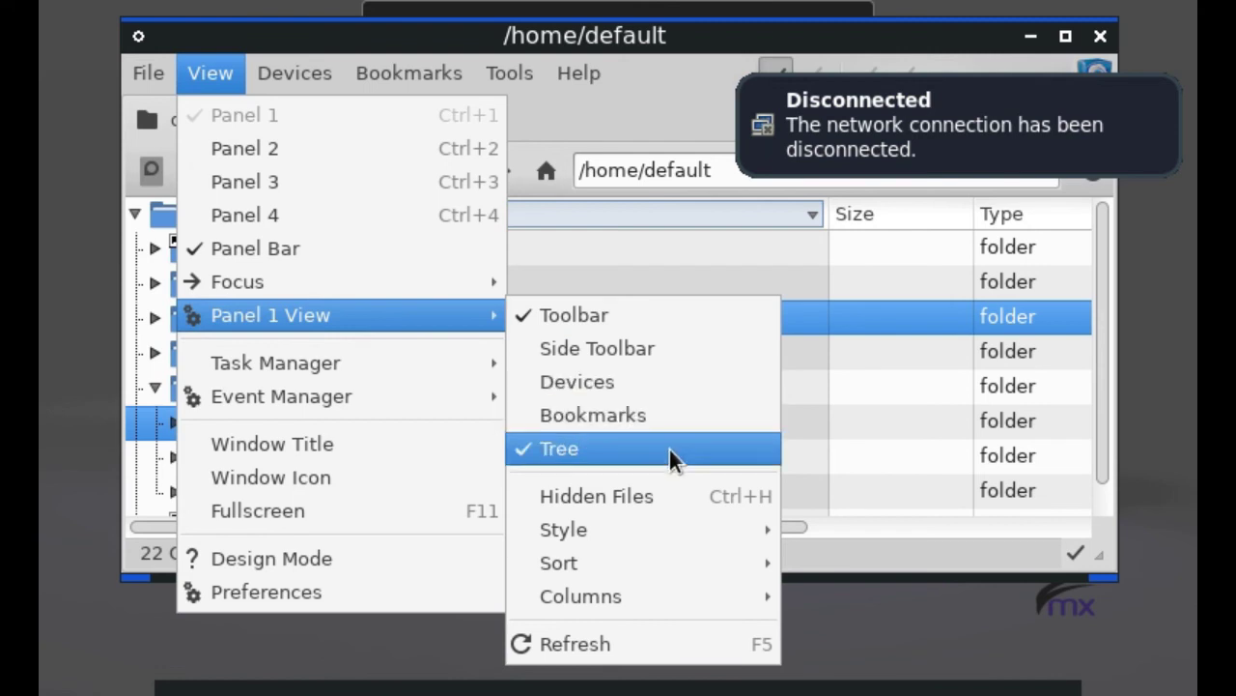
left_click(673, 502)
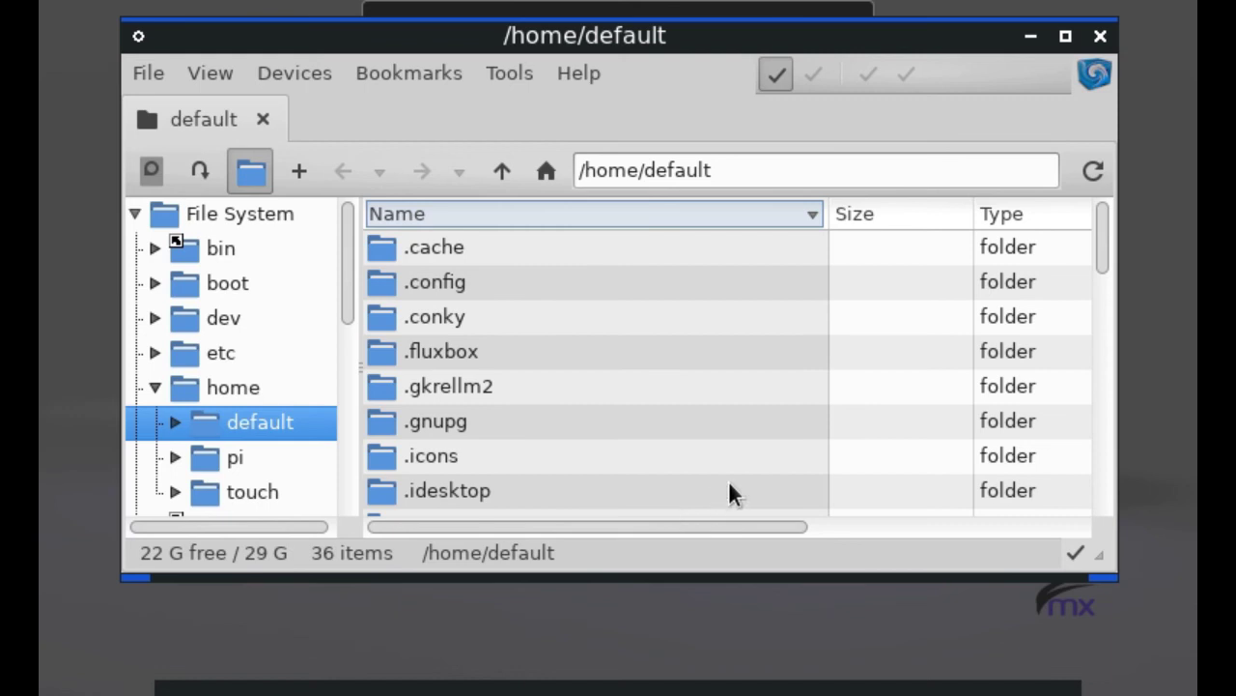
left_click_drag(1114, 106, 1059, 120)
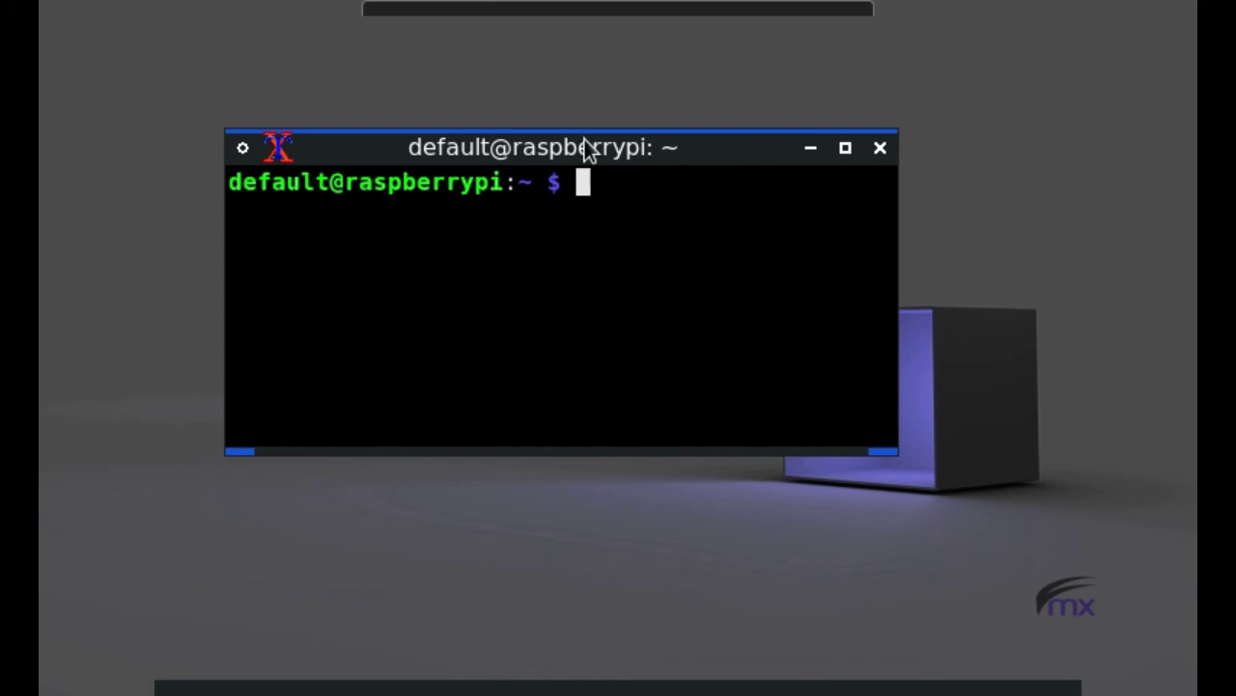
Move the xterm window down-right, then up-left, and enlarge it by dragging its corner
left_click_drag(584, 143, 662, 212)
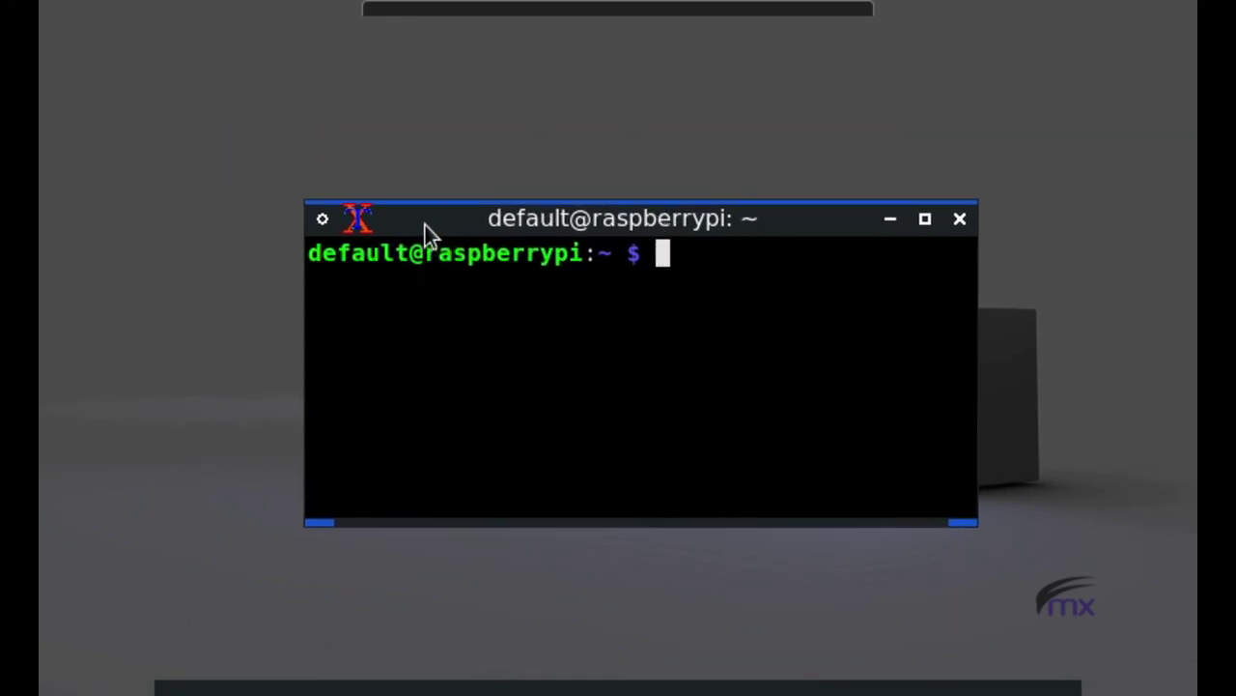
left_click_drag(428, 227, 331, 124)
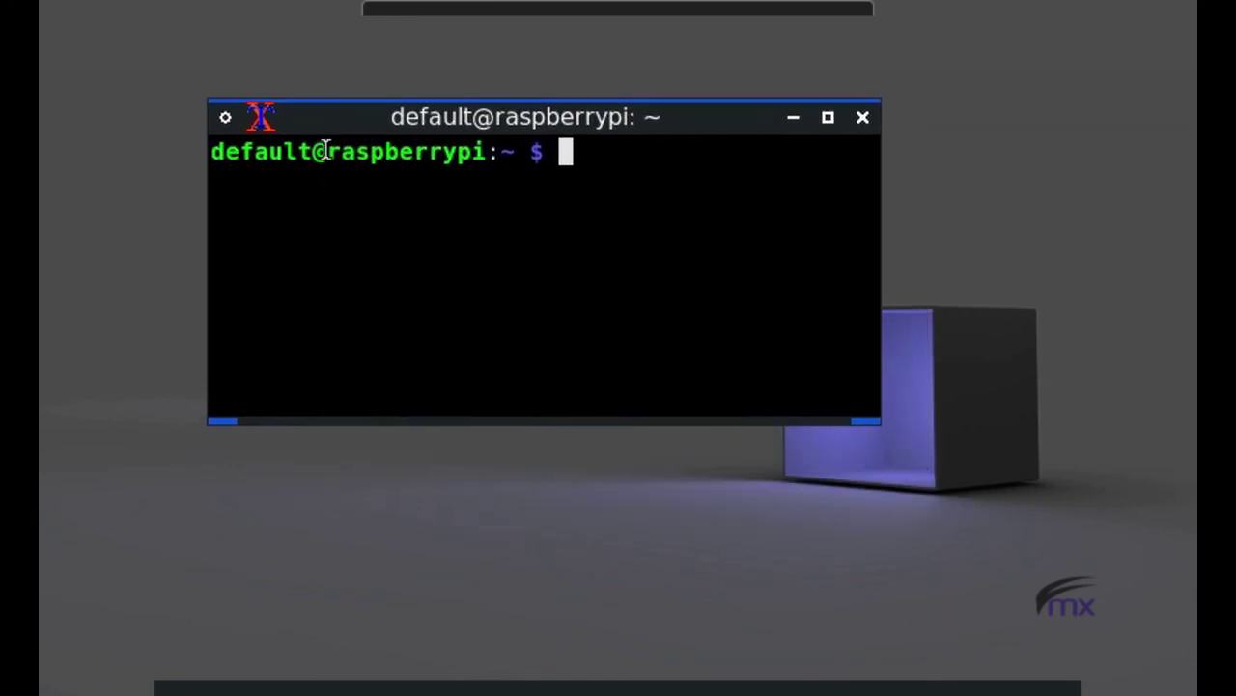
left_click_drag(875, 419, 1019, 564)
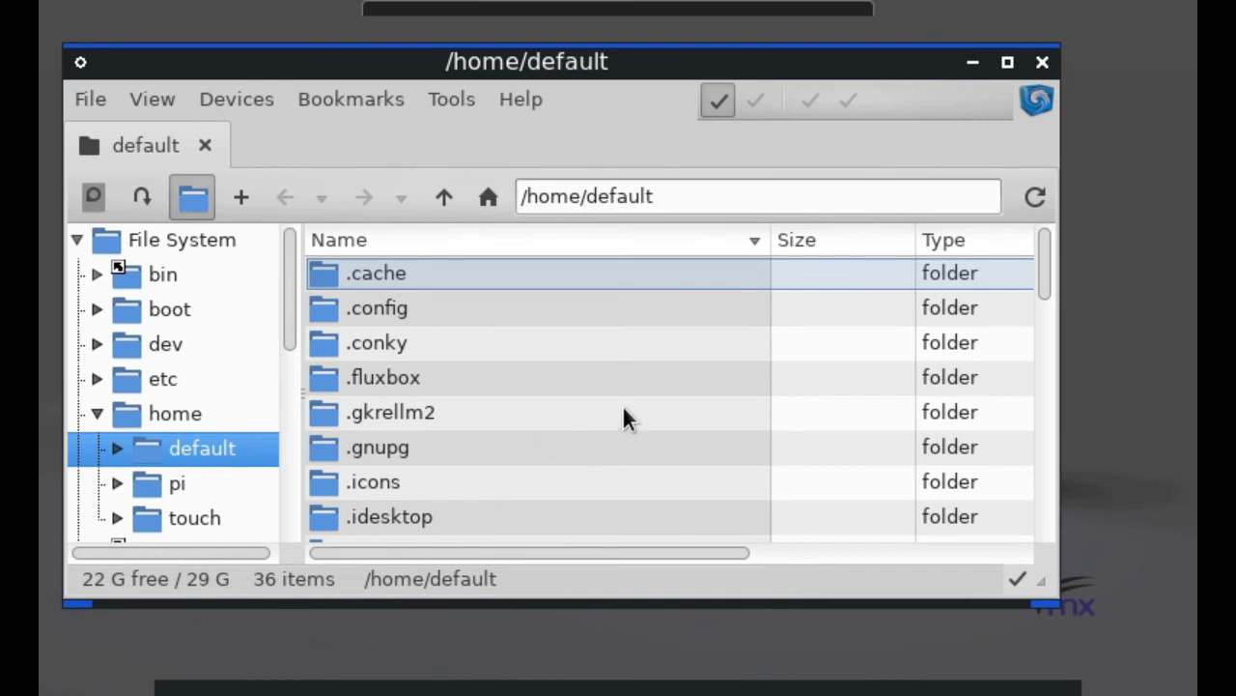
Open the home folder's .xvkbd file in FeatherPad, review its options, and close it
scroll(606, 311, "down", 7)
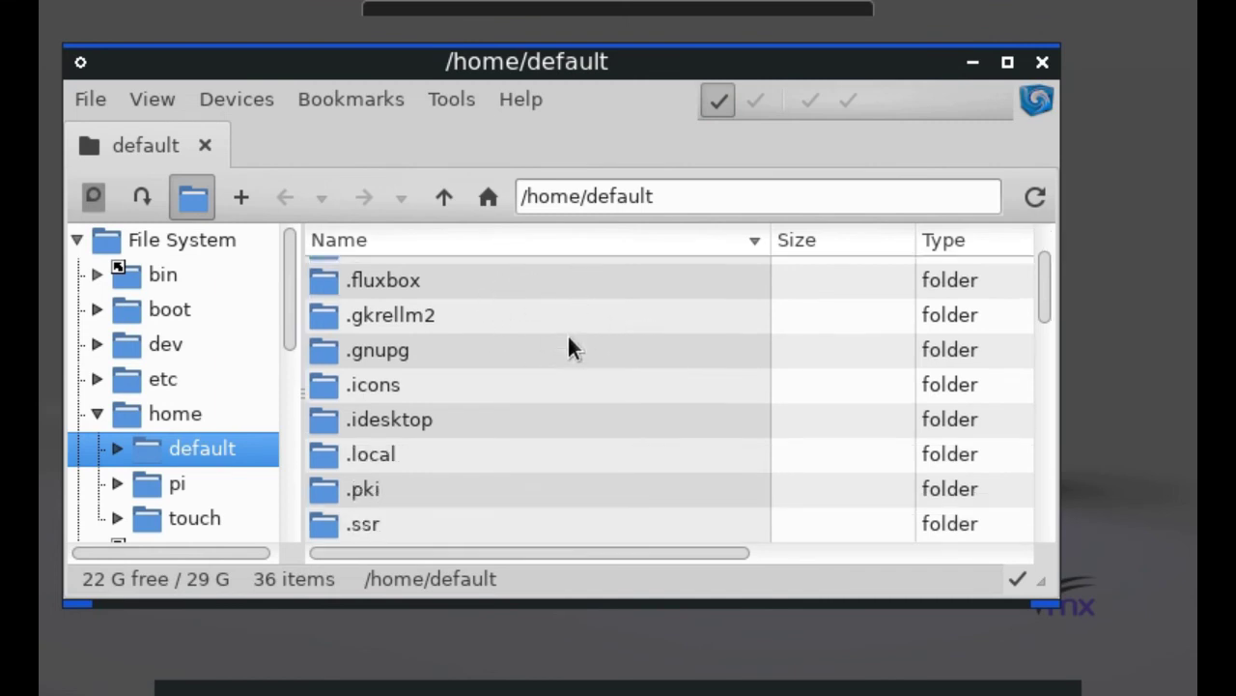
scroll(560, 321, "down", 3)
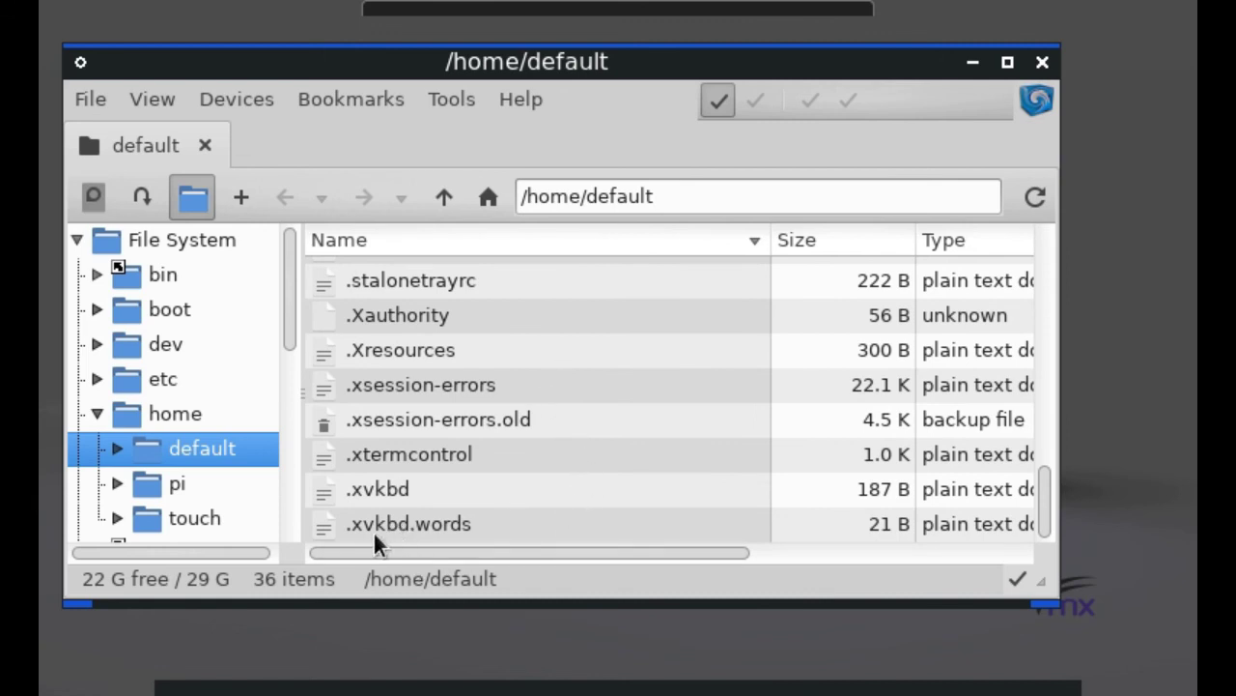
left_click(332, 495)
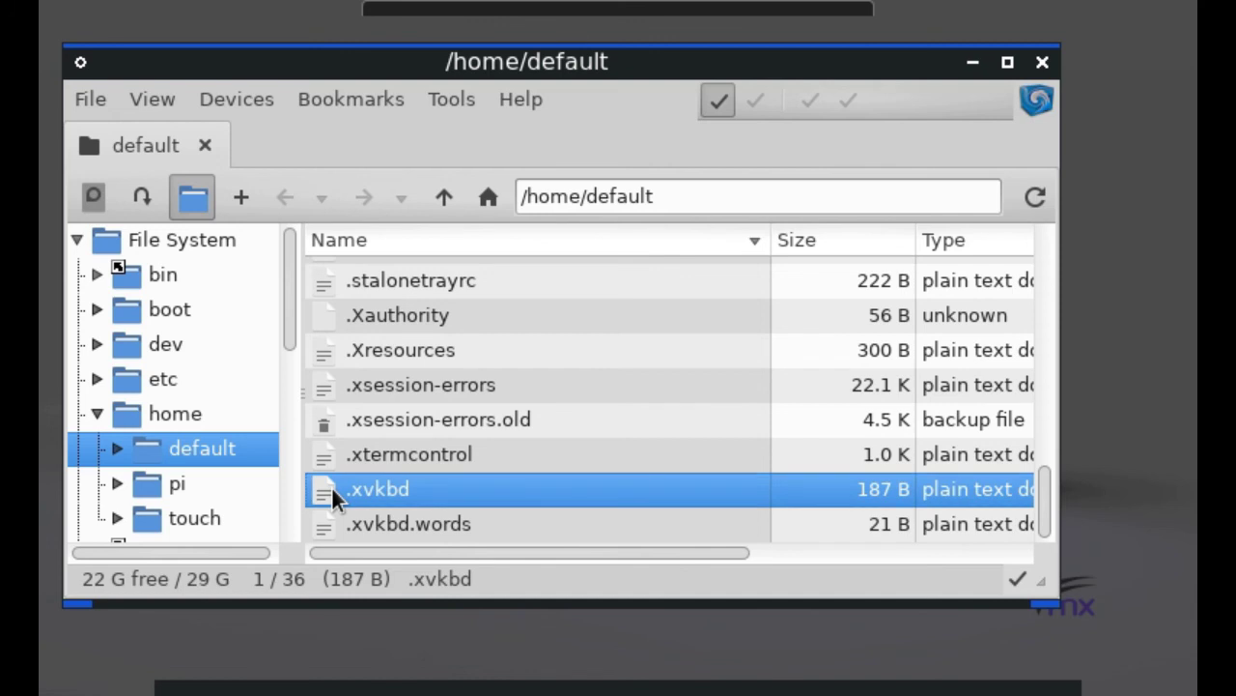
double_click(319, 489)
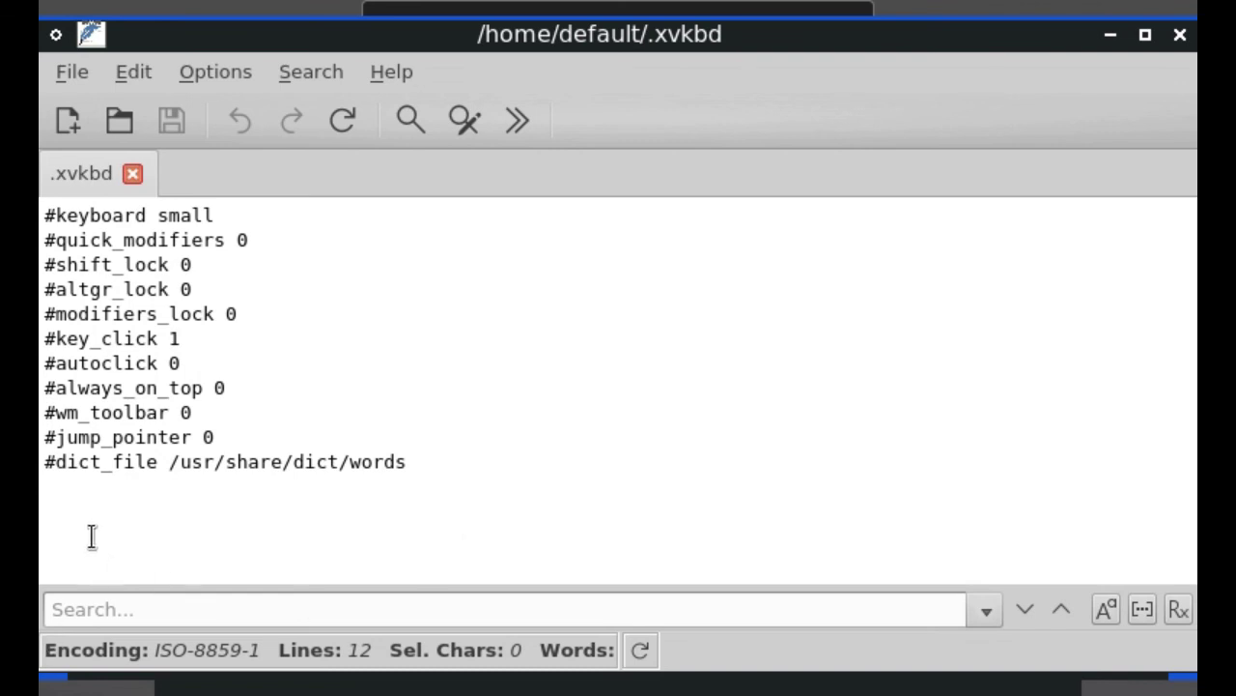
left_click(1180, 35)
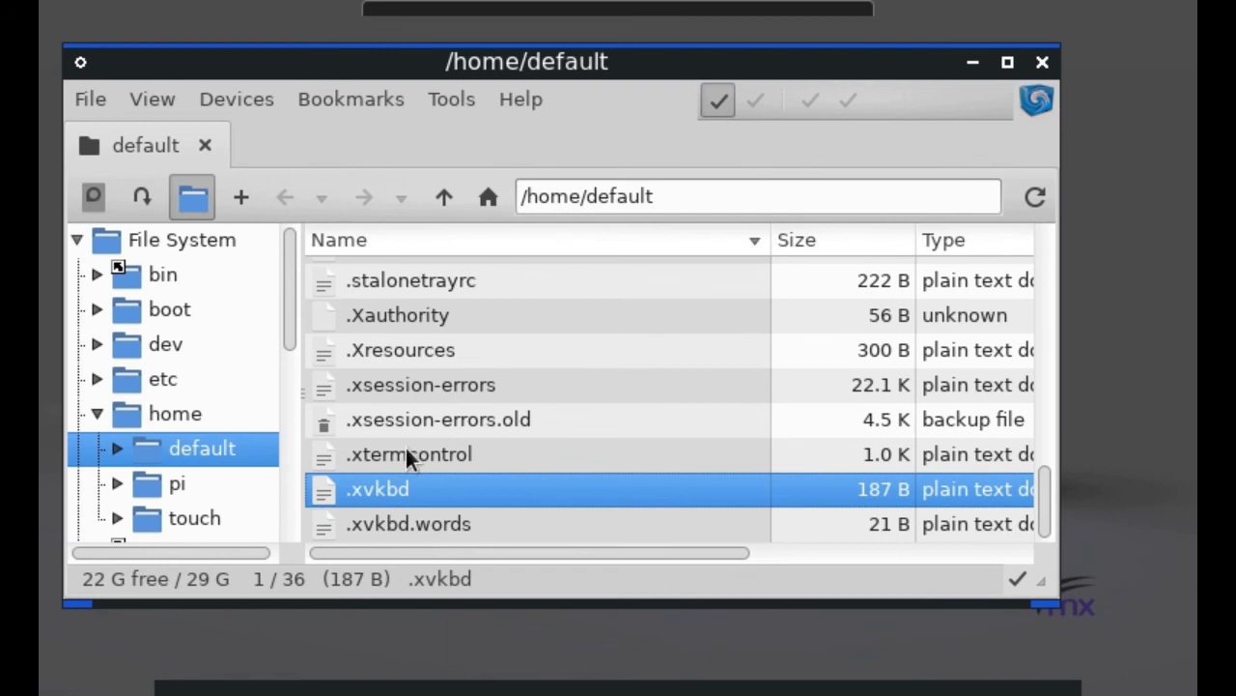
Go into .config/rofi in the home folder and select the config.rasi file
scroll(598, 410, "up", 8)
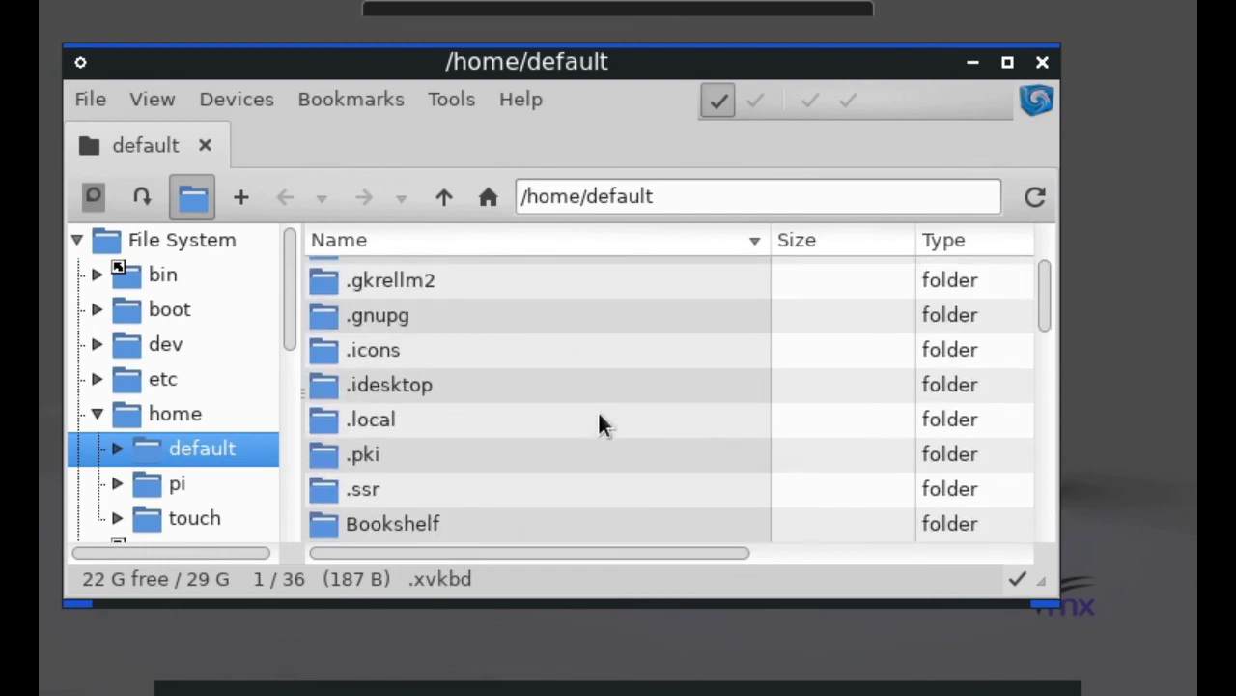
scroll(599, 415, "up", 4)
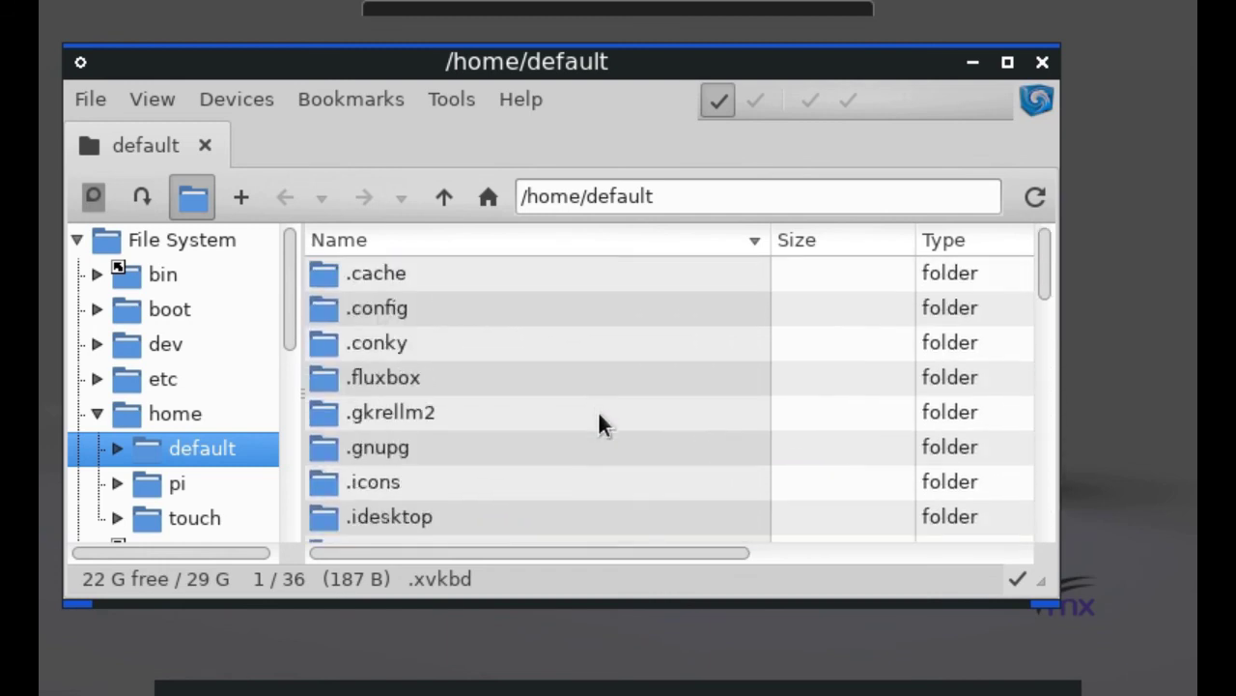
left_click(377, 309)
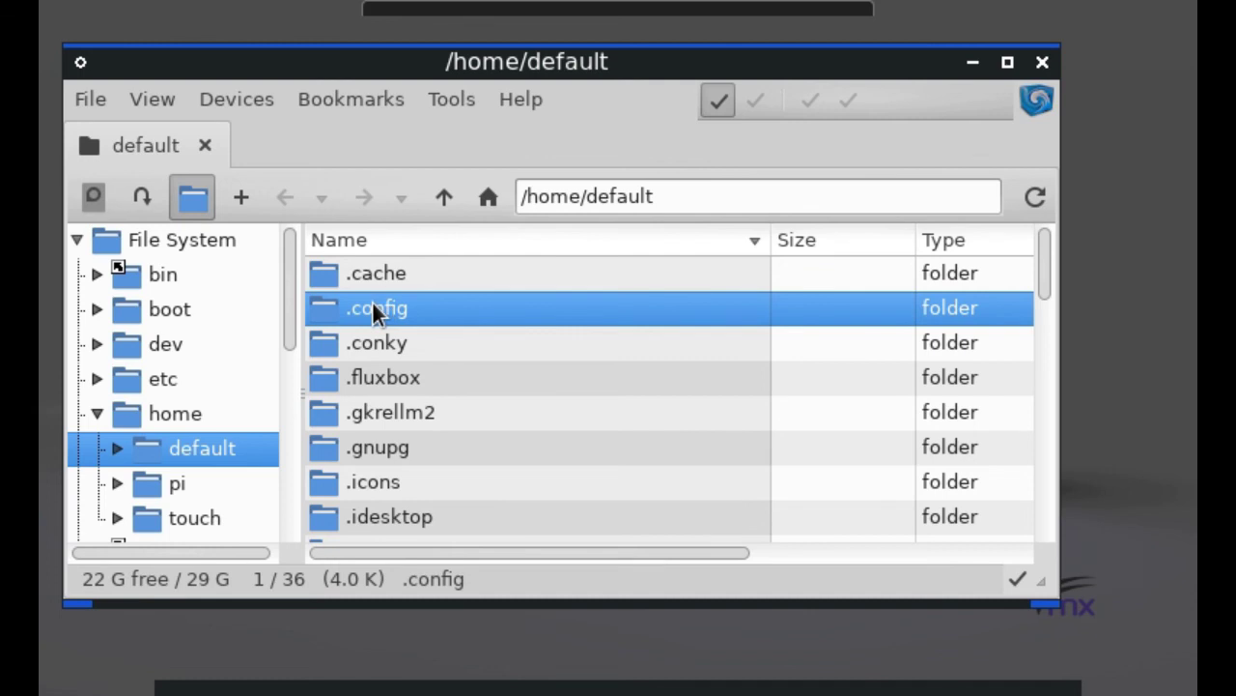
double_click(373, 303)
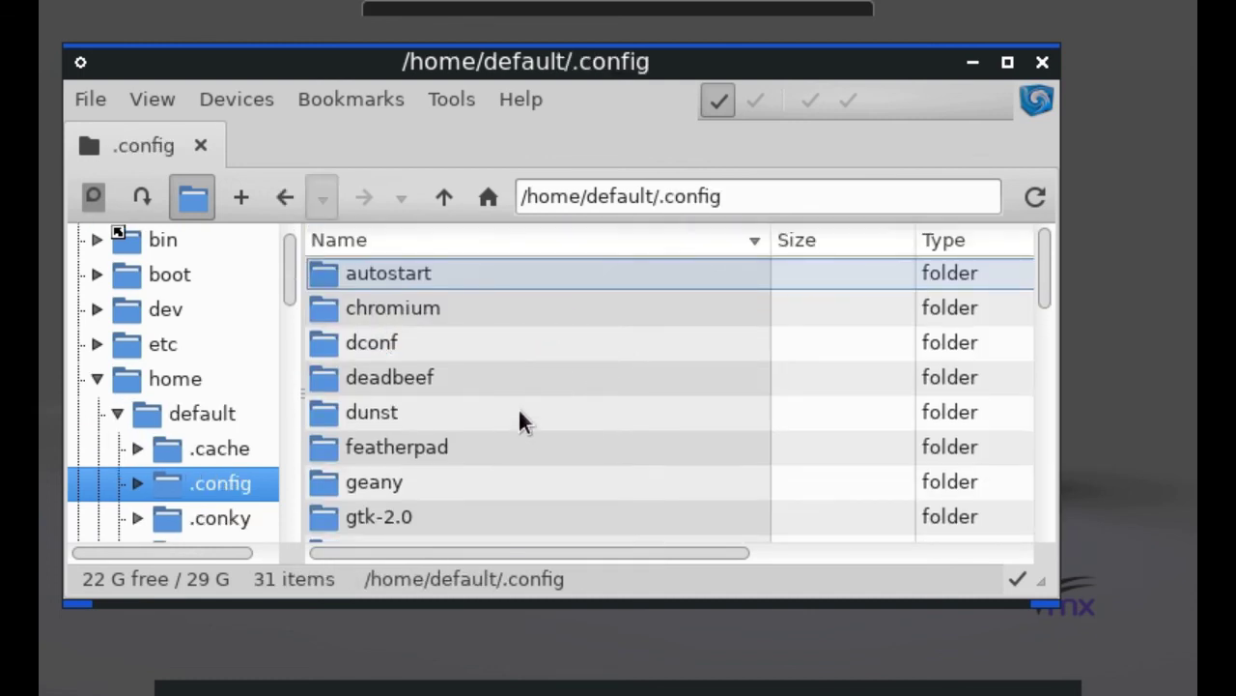
scroll(519, 417, "down", 4)
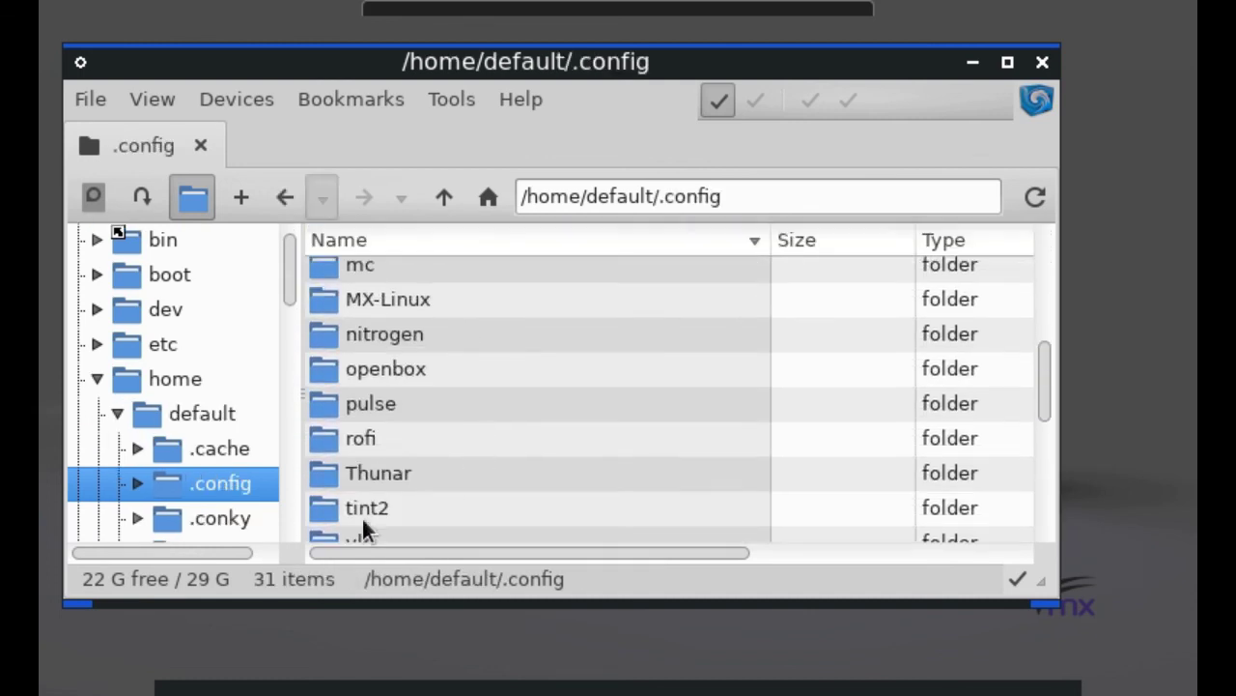
double_click(335, 434)
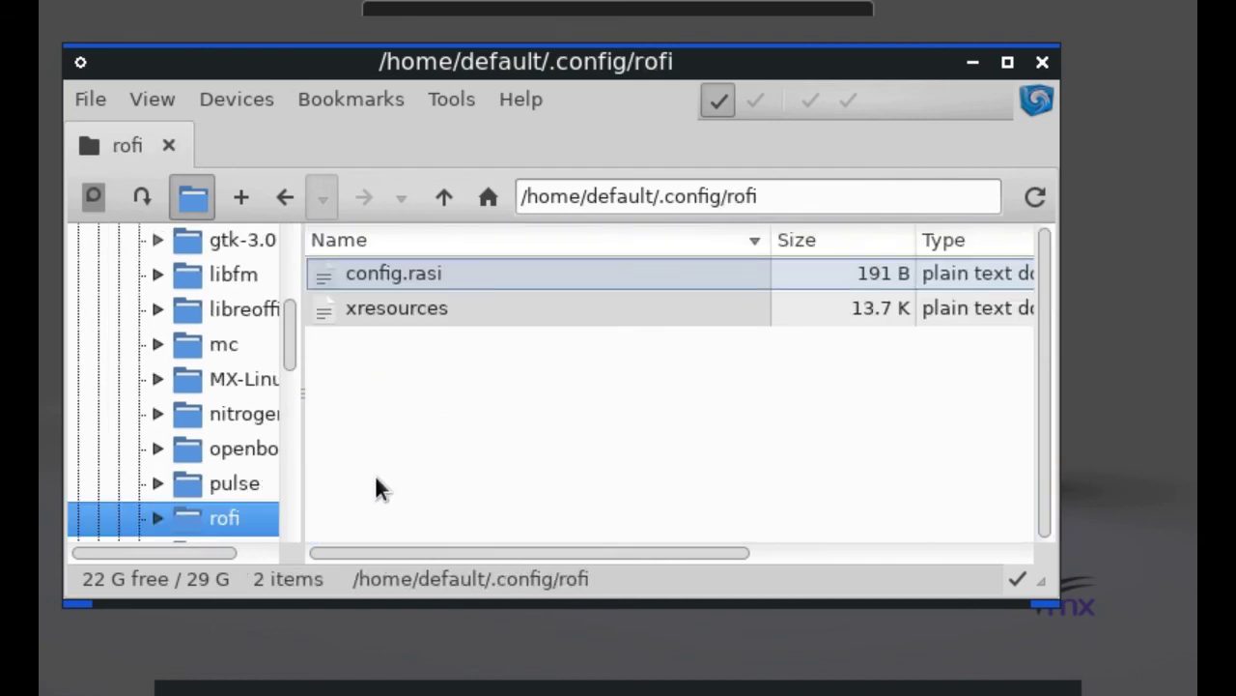
left_click(330, 265)
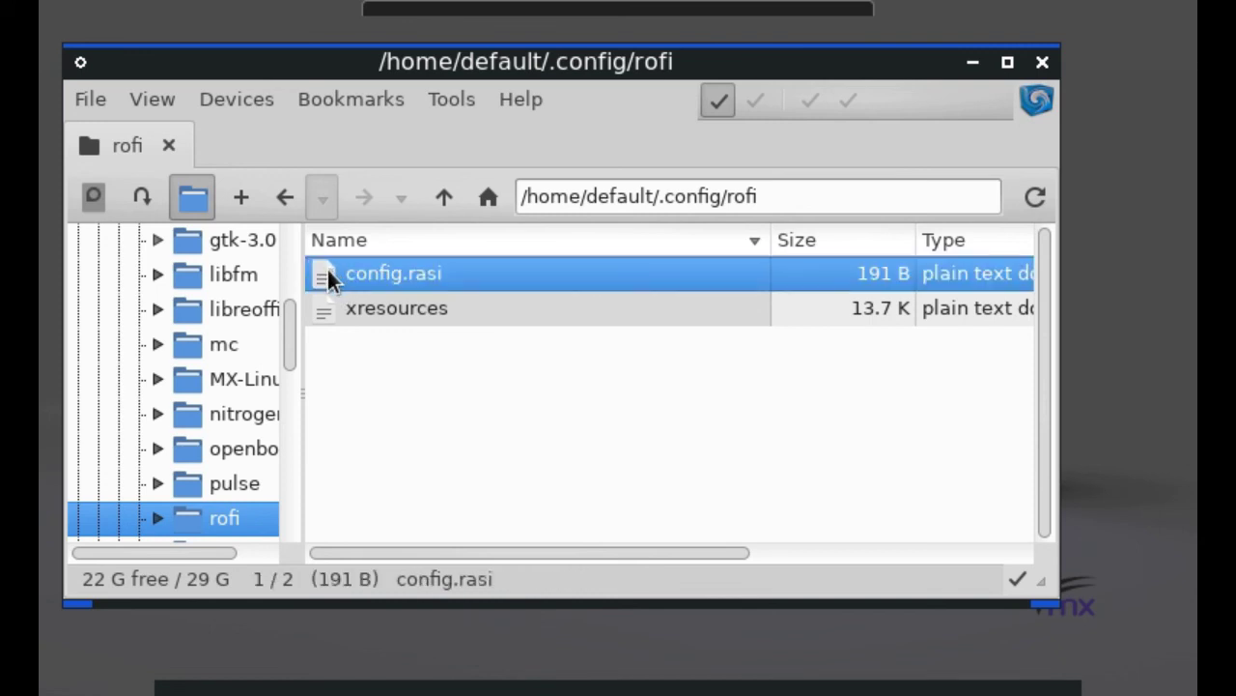
double_click(327, 273)
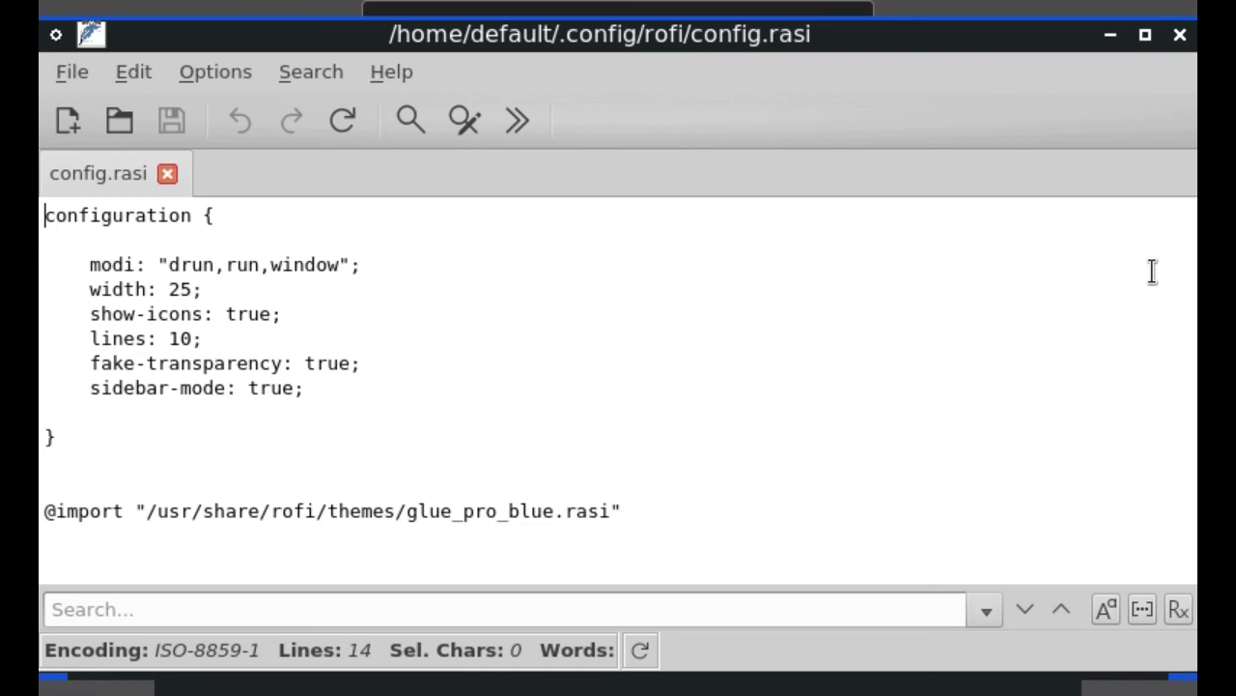
left_click_drag(649, 279, 679, 559)
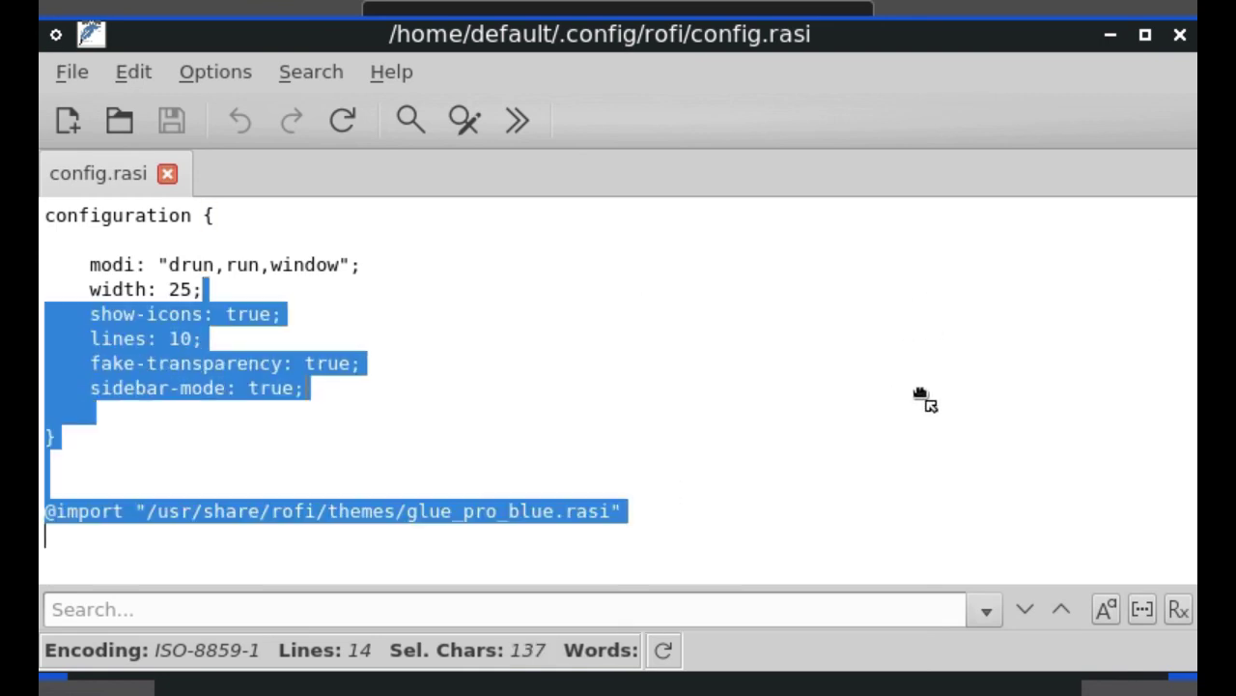
type("show-icons: true; \tlines: 10; \tfake-transparency: true; \tsidebar-mode: true; \t }   @import \"/usr/share/rofi/themes/glue_pro_blue.rasi\"")
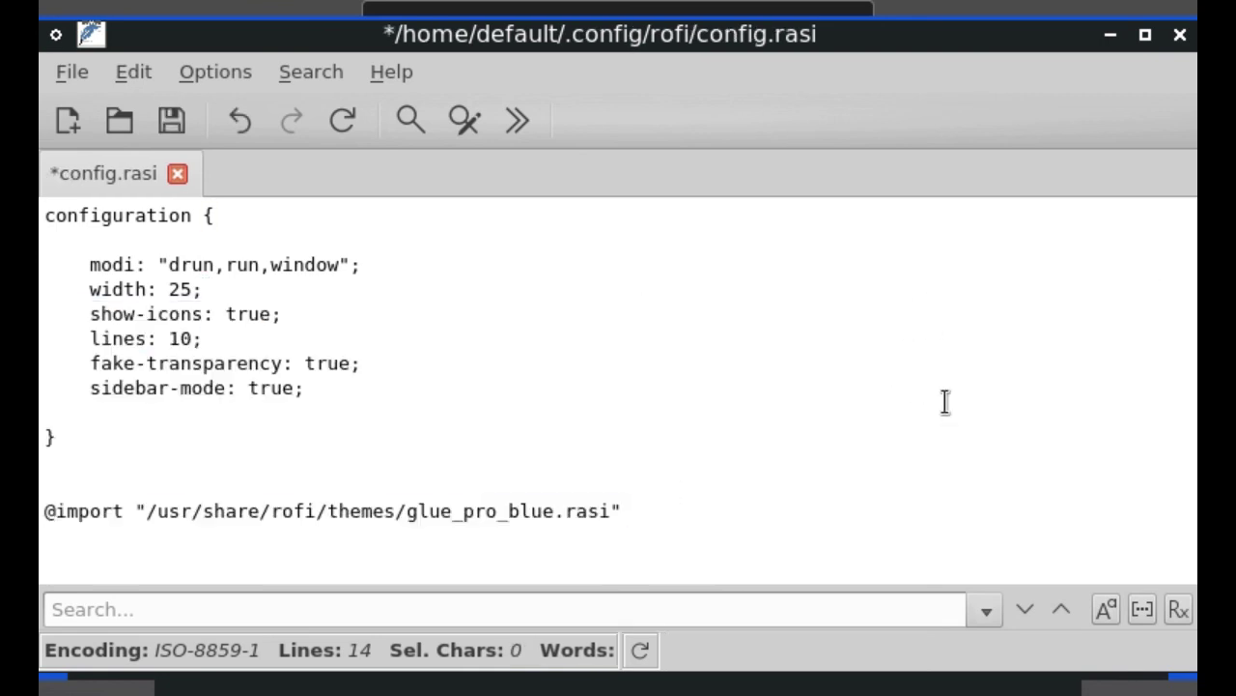
left_click(1181, 34)
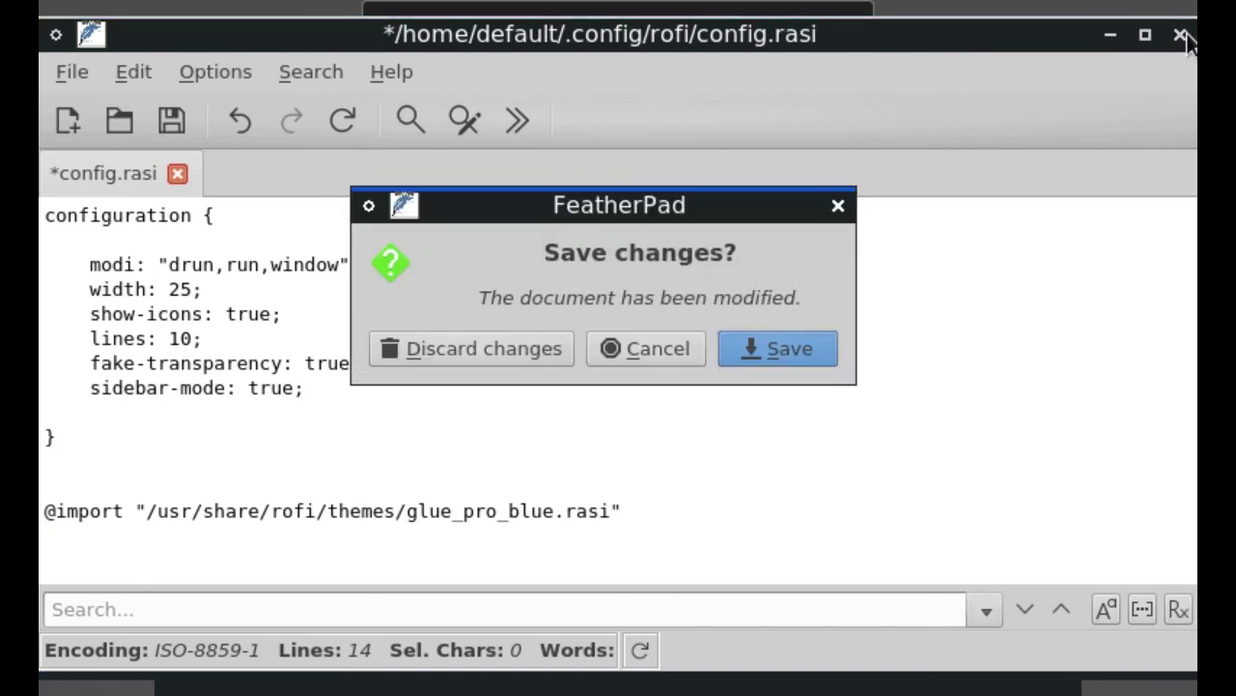
left_click(468, 349)
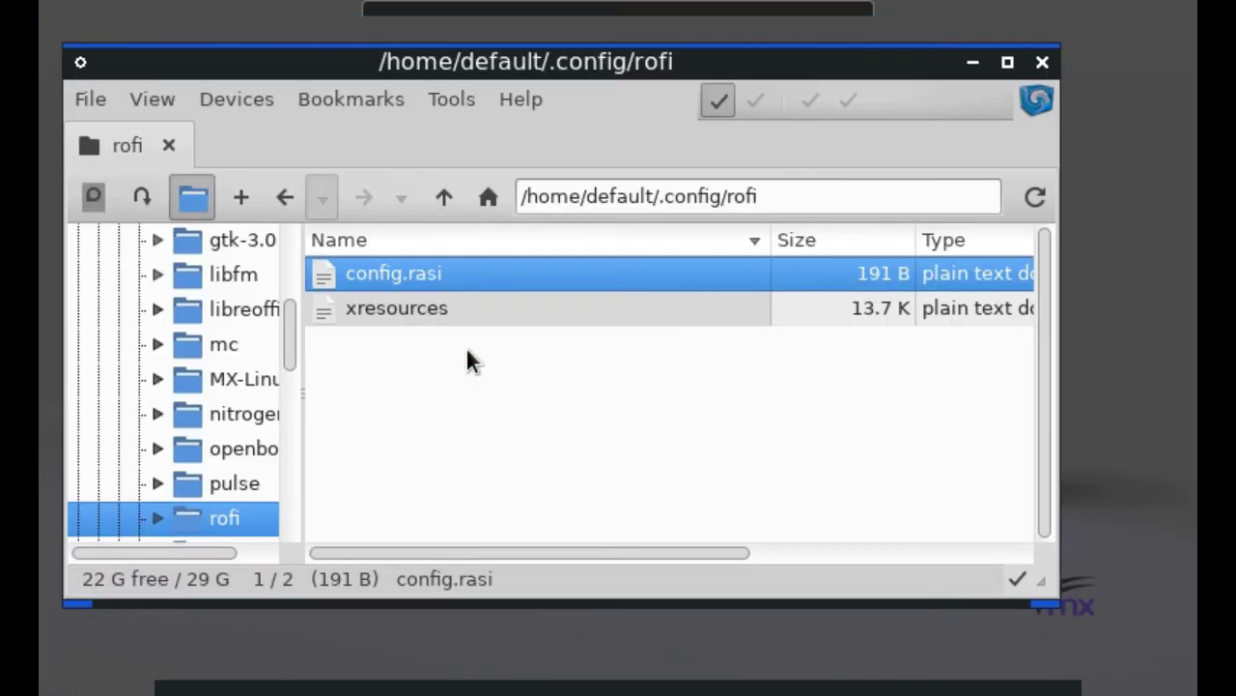